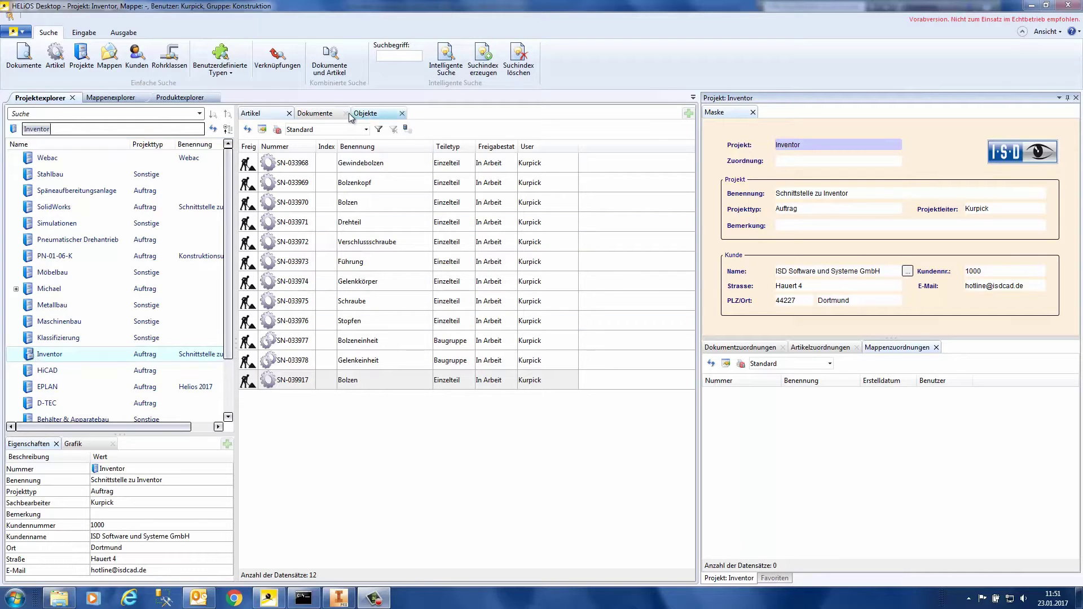
Step: Review the Inventor project's documents and articles, and view the manufacturing drawing of article SN-039917 (Bolzen)
click(322, 113)
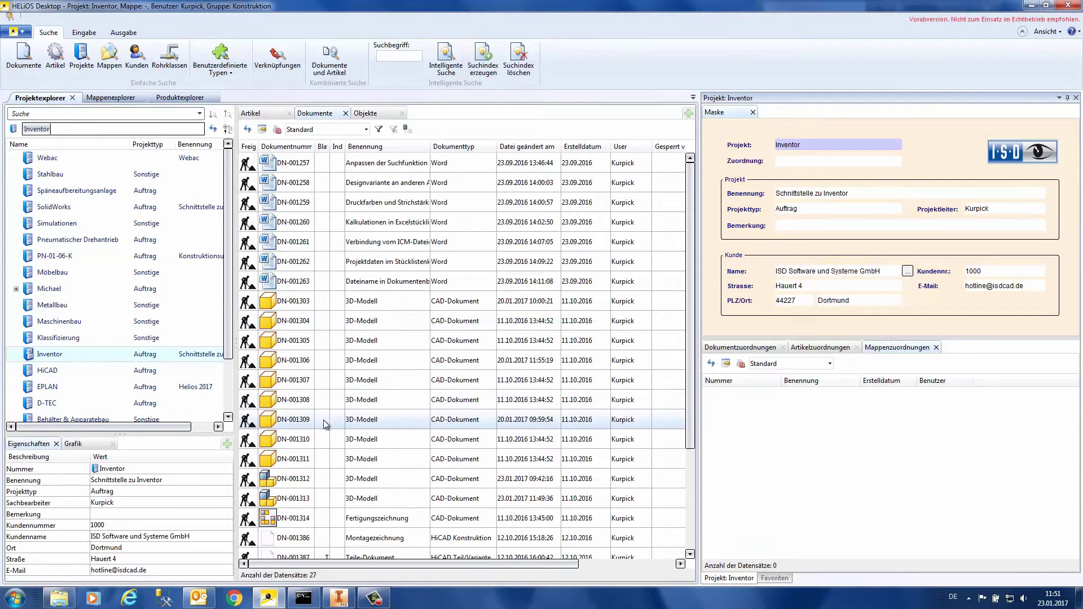
scroll(333, 445, down, 2)
scroll(332, 443, up, 2)
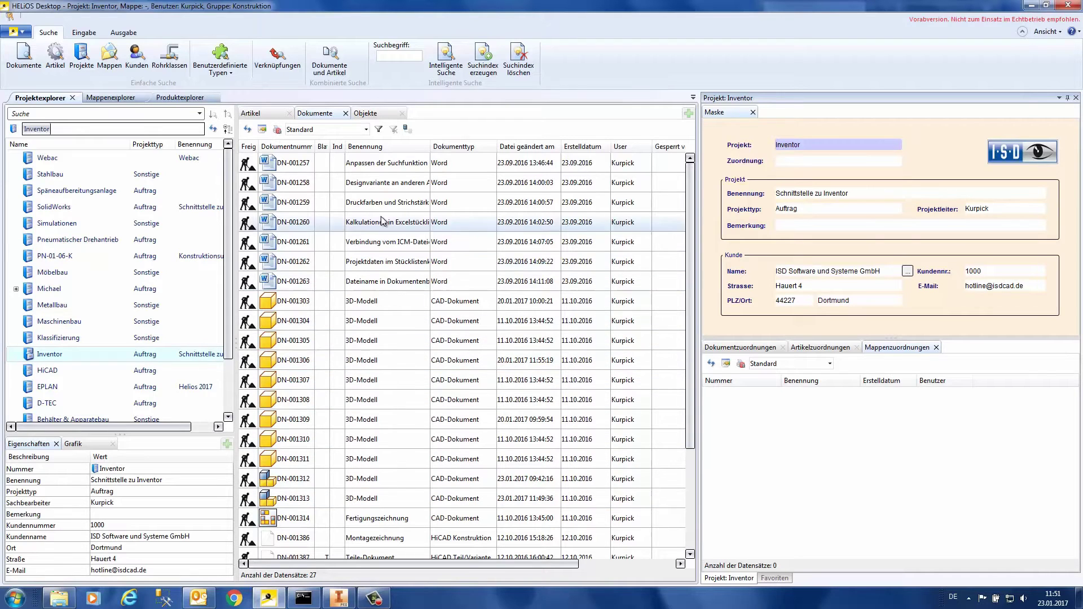
click(256, 116)
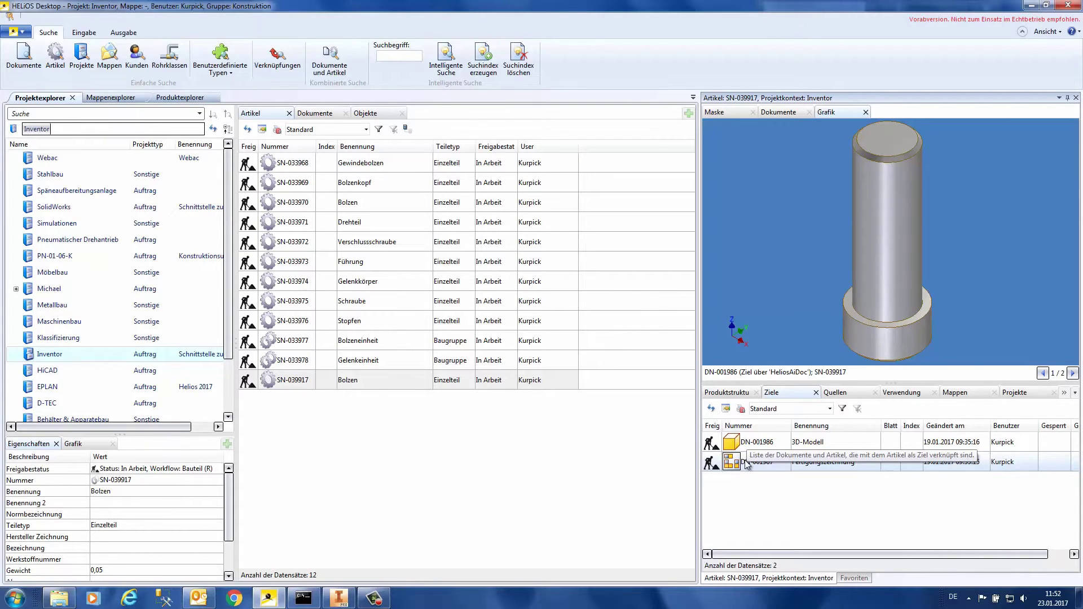
click(1074, 372)
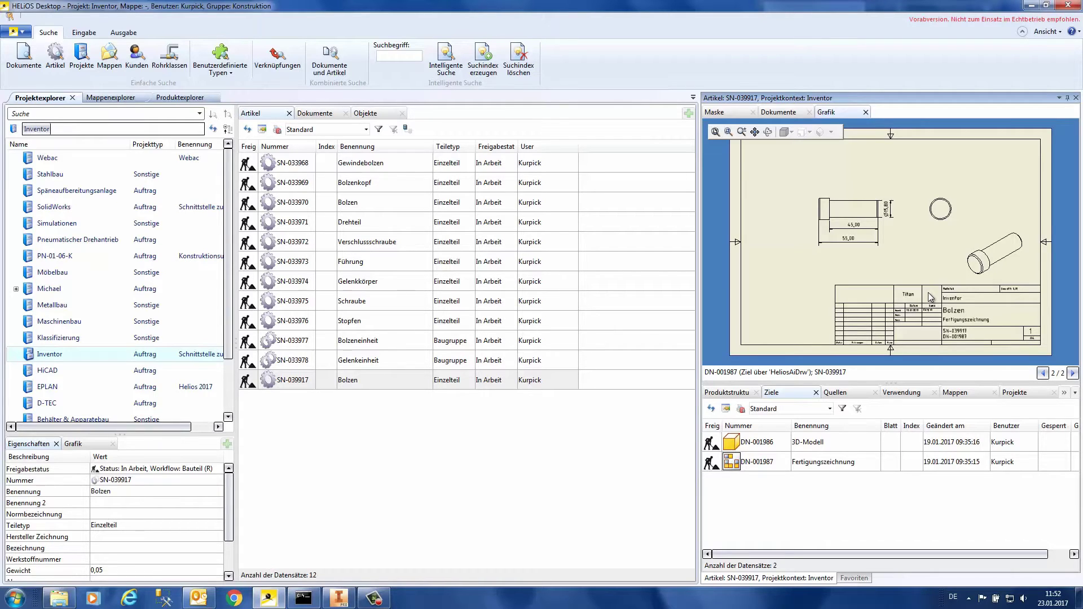
Step: Switch to Autodesk Inventor, search the HELiOS projects for Inv*, and set Inventor as the active project
key(alt+Tab)
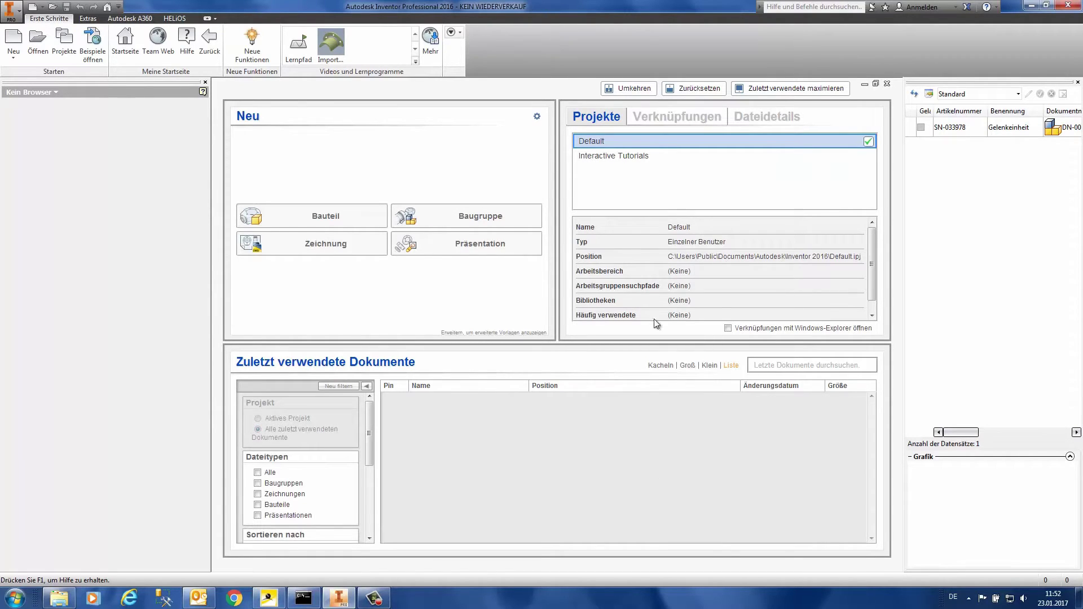
click(174, 18)
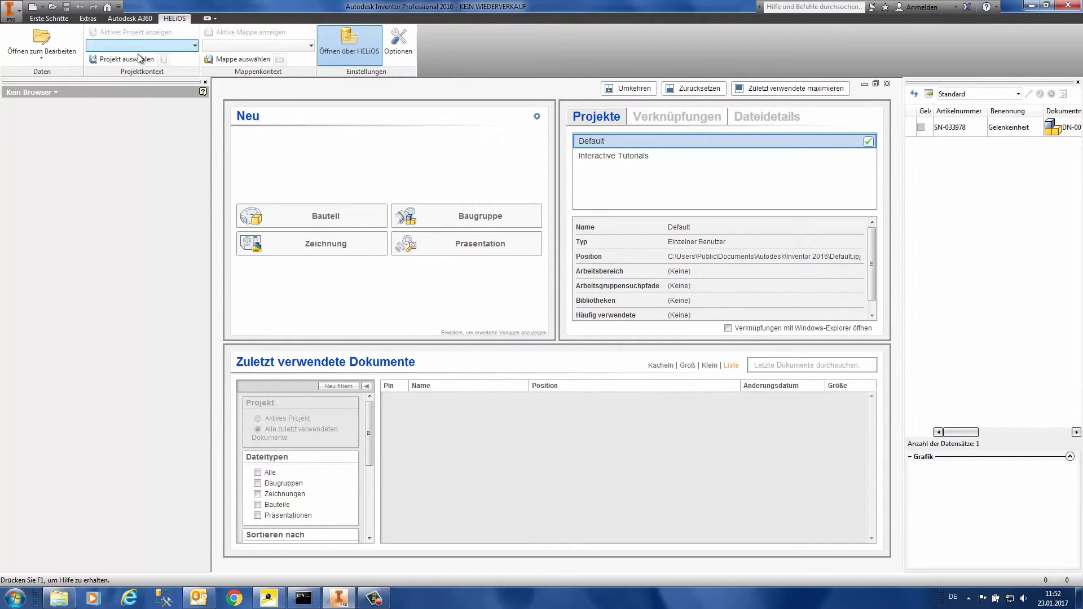
click(111, 62)
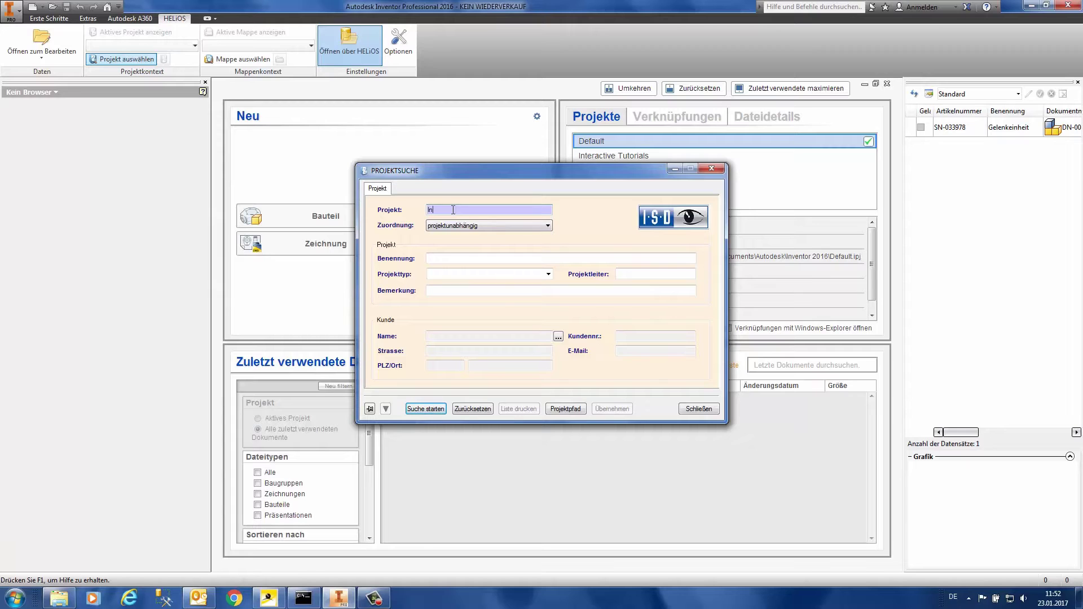
text(Inv*)
key(Return)
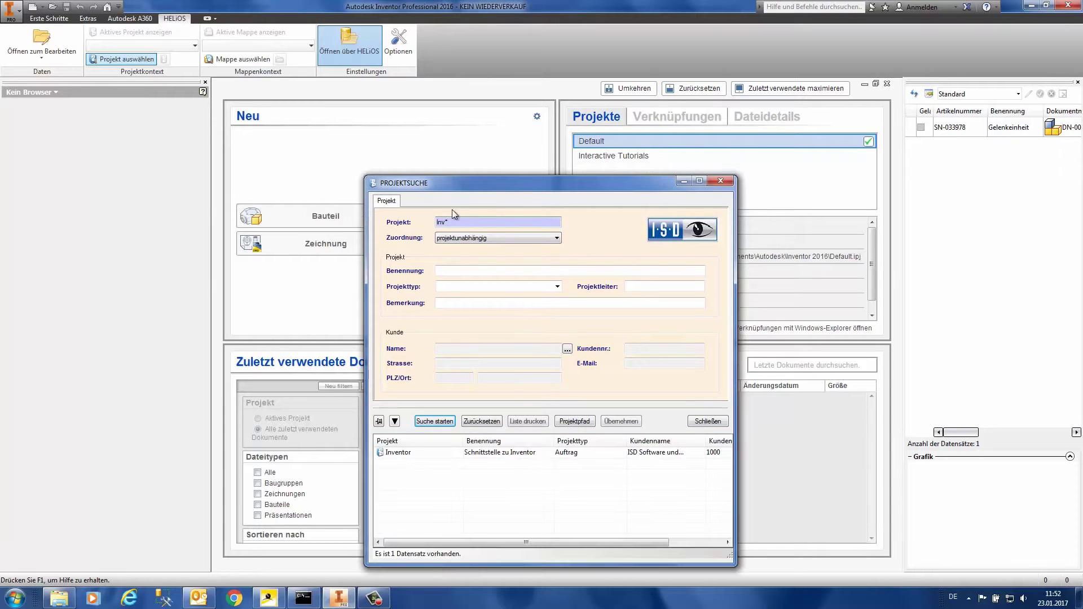
double_click(408, 453)
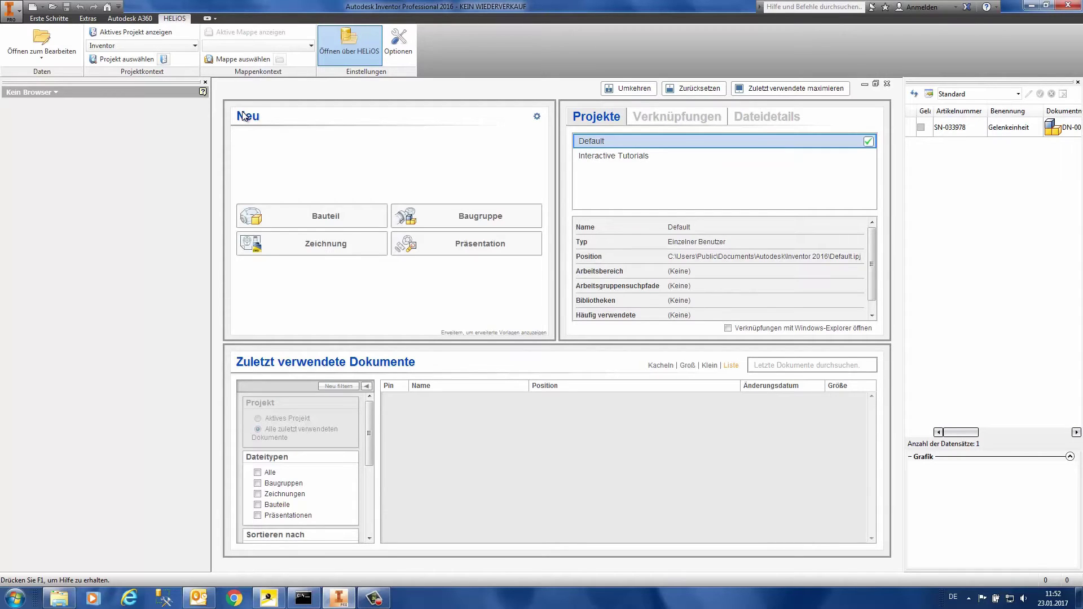
Step: Create a new part and start a 2D sketch on the YZ plane
click(337, 215)
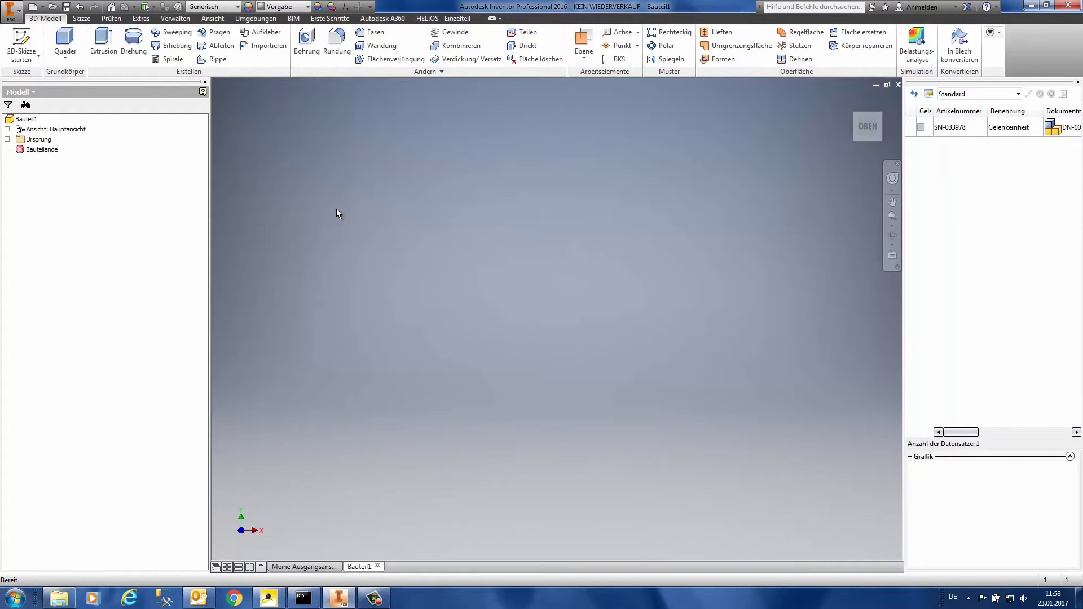
click(31, 38)
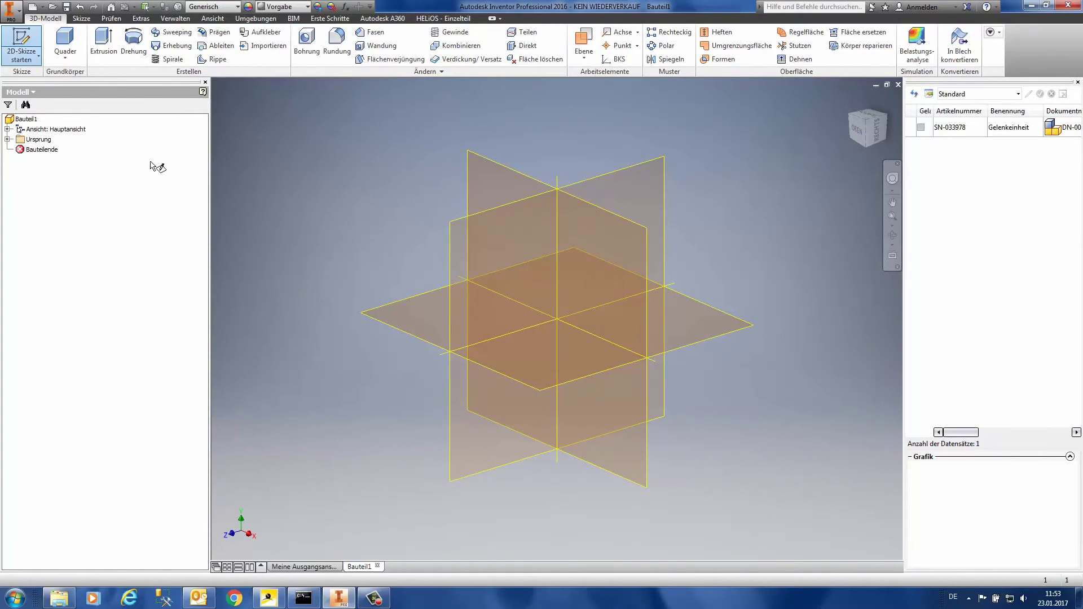
click(453, 445)
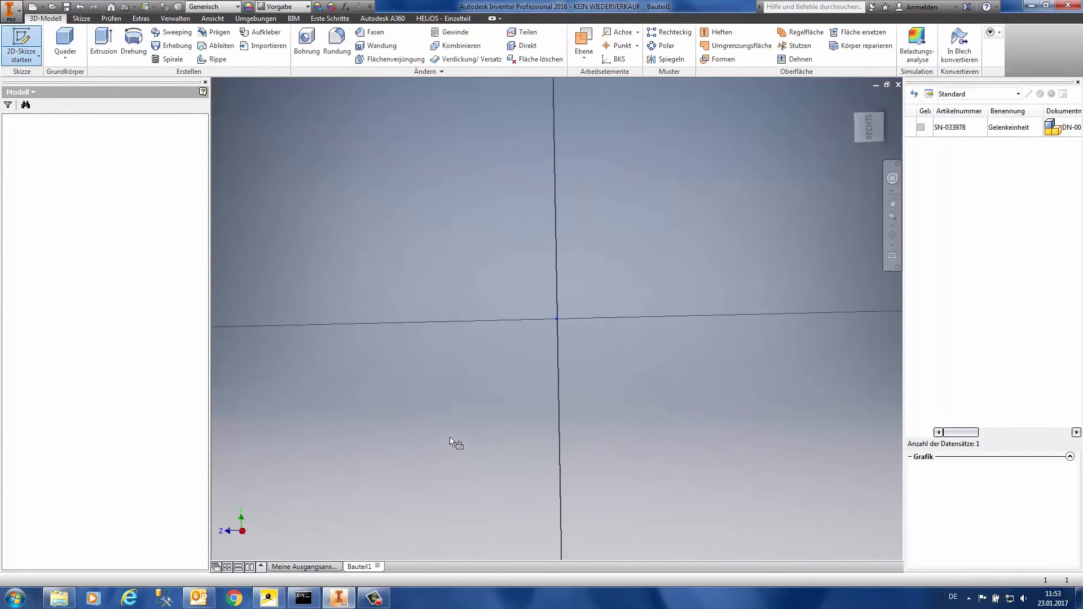
Step: Sketch a closed stepped half-profile of a bolt from the origin, with a shank about 47 mm long and a head about 7 mm wide
click(58, 45)
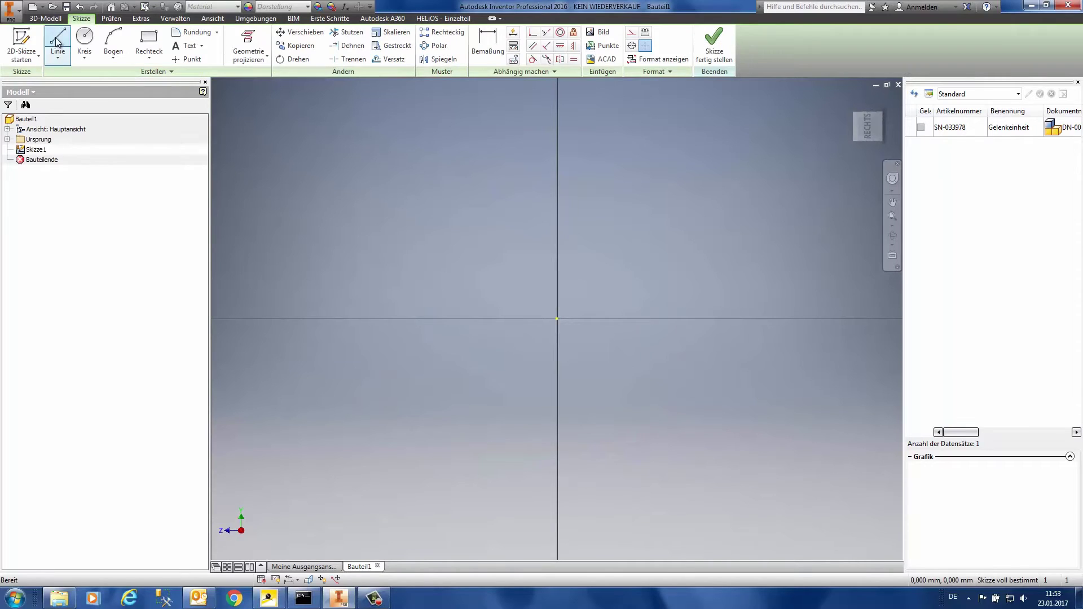
click(557, 319)
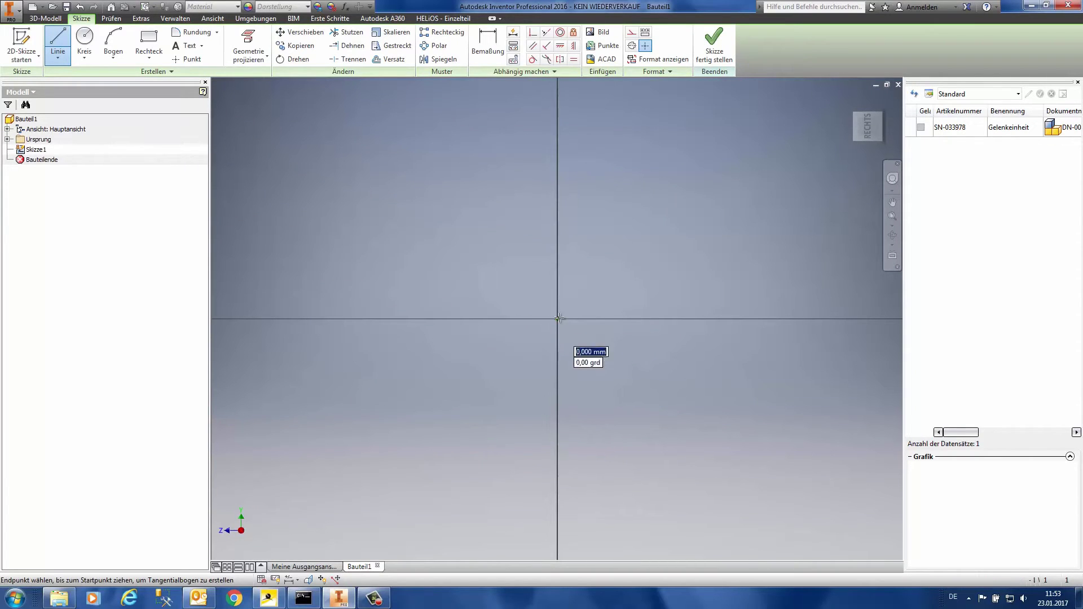
click(558, 197)
scroll(310, 242, down, 2)
scroll(269, 311, up, 7)
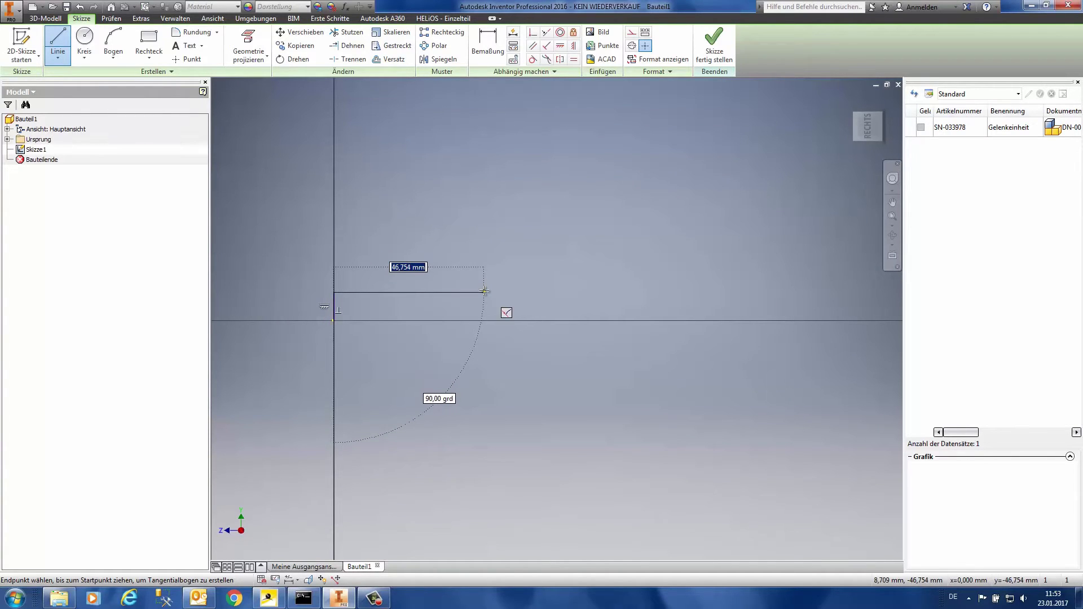
click(483, 292)
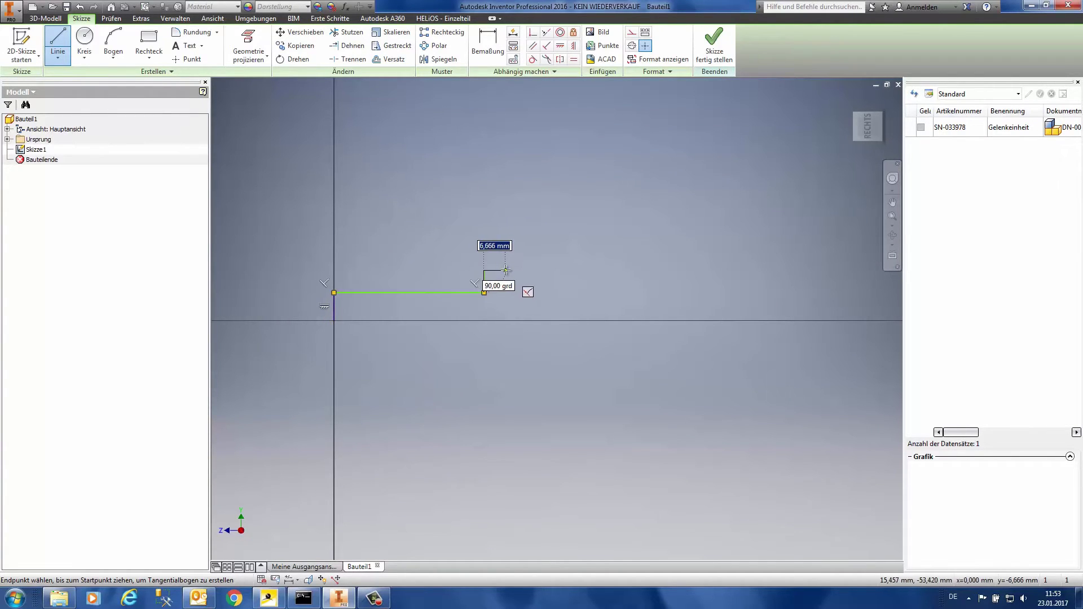
click(484, 271)
click(506, 271)
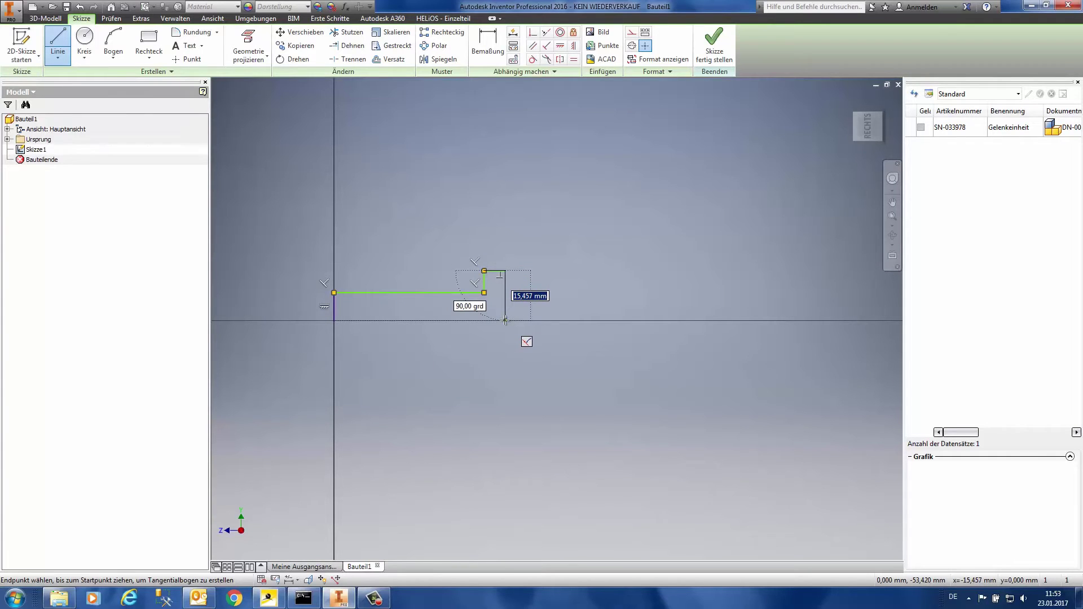
click(505, 320)
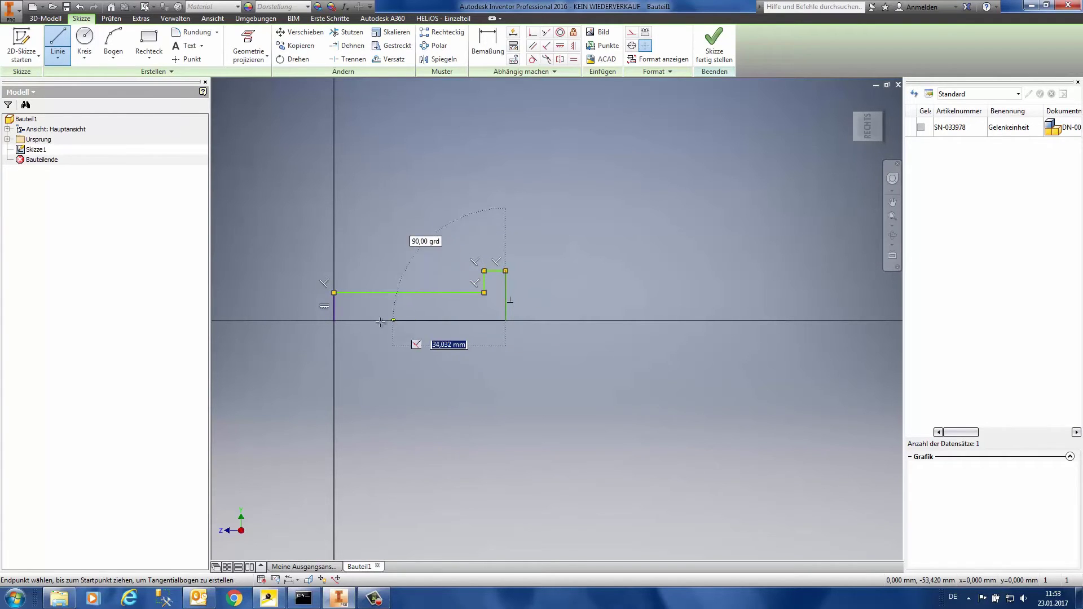
click(333, 321)
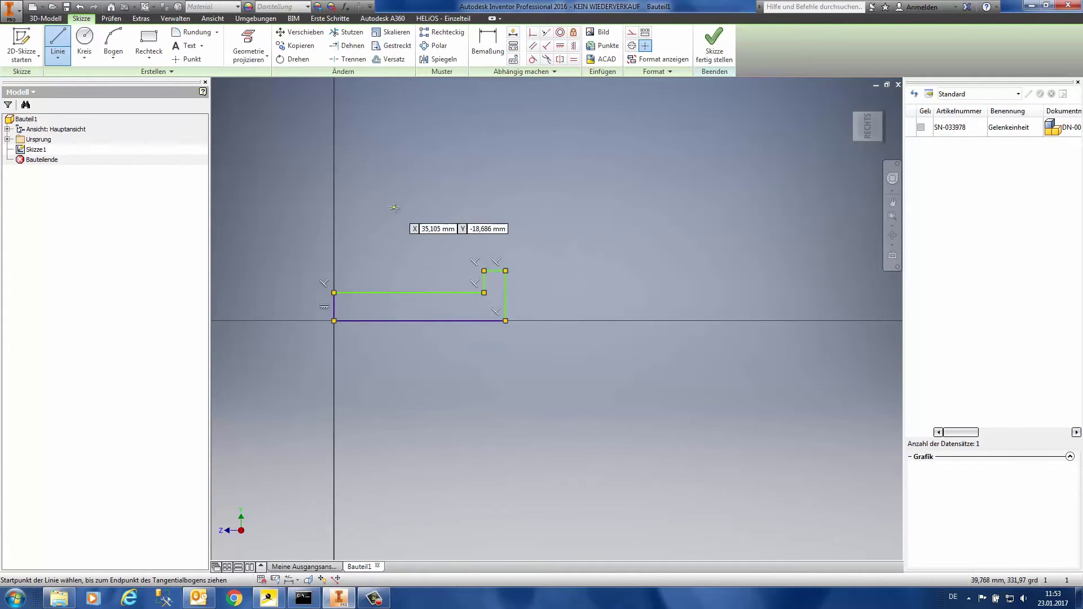
Step: Dimension the shank as a diameter from the profile's axis line and set it to 15.8 mm
right_drag(473, 121, 340, 214)
click(357, 321)
click(361, 294)
right_click(298, 309)
click(300, 358)
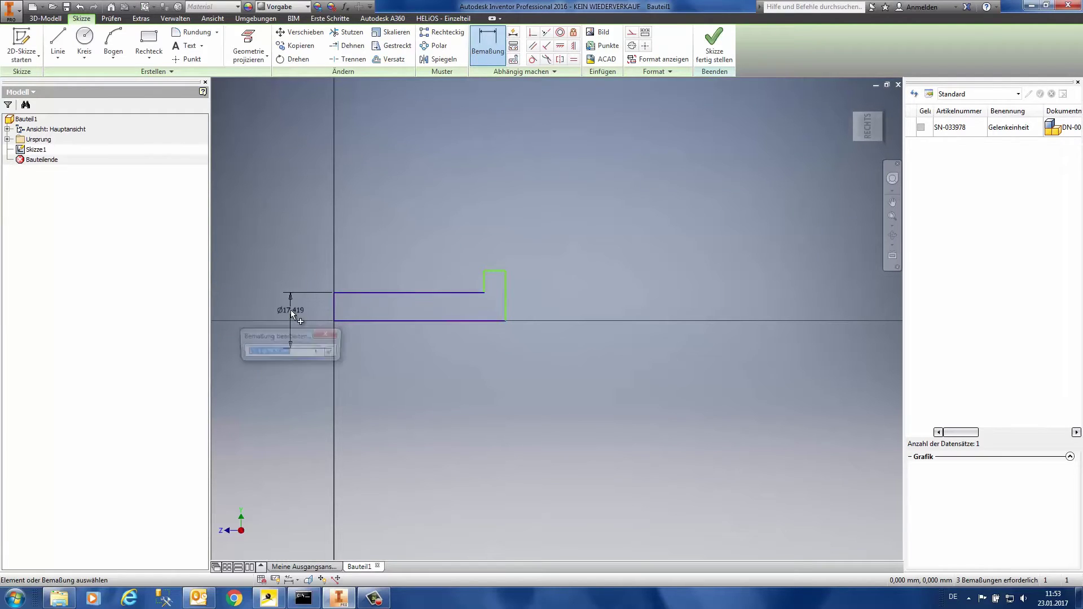
click(290, 310)
text(15,8)
key(Return)
Step: Dimension the bolt head's diameter at 18 mm
click(483, 278)
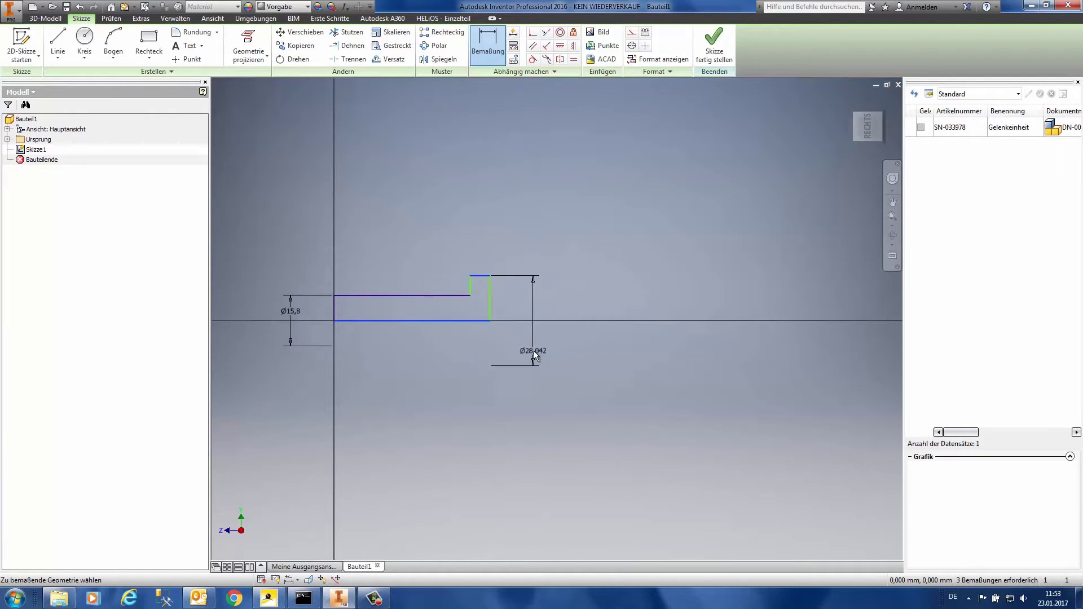
click(549, 307)
text(18)
key(Return)
Step: Dimension the profile's overall length at 50 mm and the shank's length at 45 mm
click(409, 320)
click(410, 349)
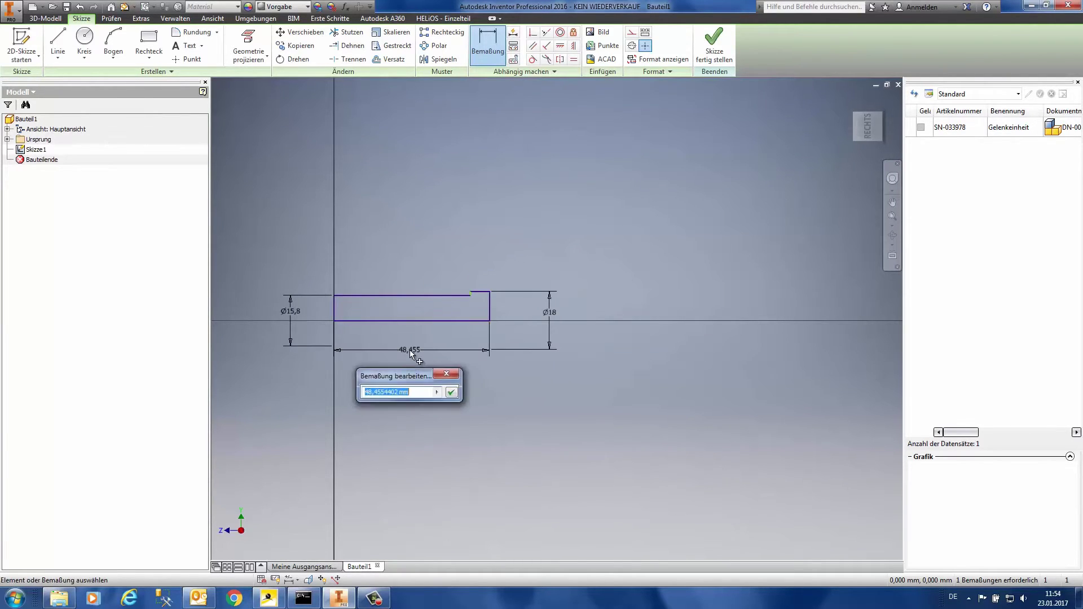
text(50)
key(Return)
click(378, 295)
click(378, 285)
key(Return)
Step: Finish the sketch and revolve the profile about its axis line into a solid bolt
click(714, 45)
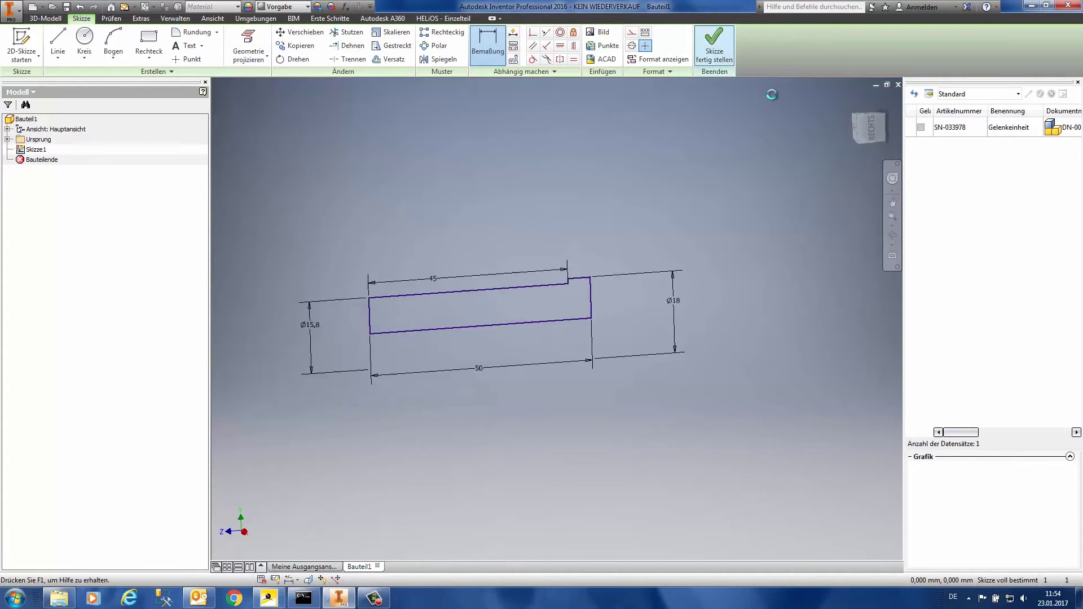
click(133, 45)
click(598, 307)
key(Return)
scroll(670, 199, down, 5)
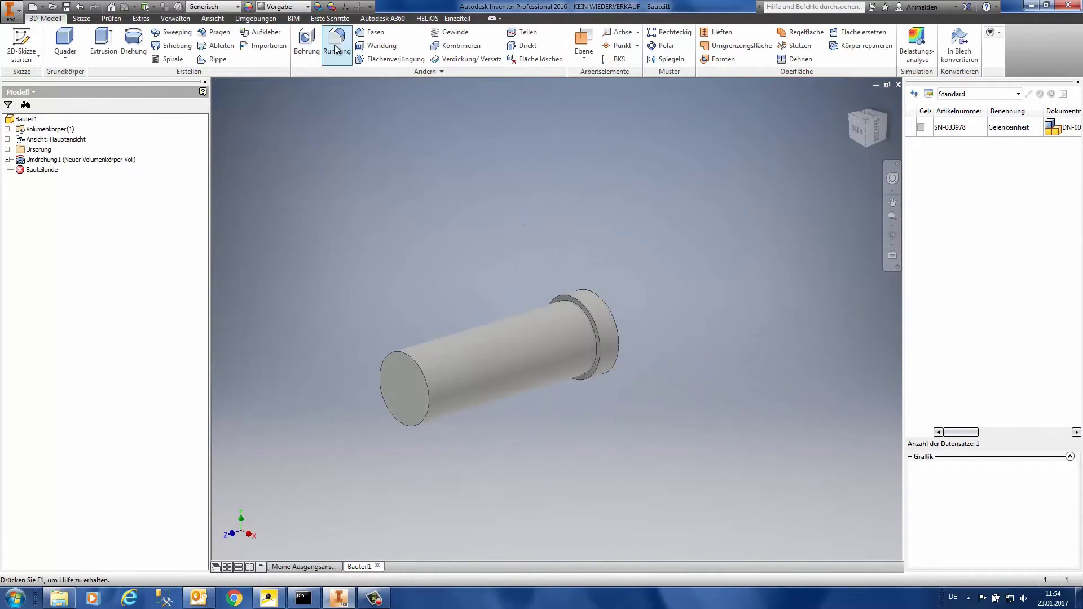
Step: Chamfer the outer edge of the bolt head and the end edge of the shank by 2 mm each
click(369, 32)
click(603, 300)
key(Return)
click(415, 360)
click(446, 356)
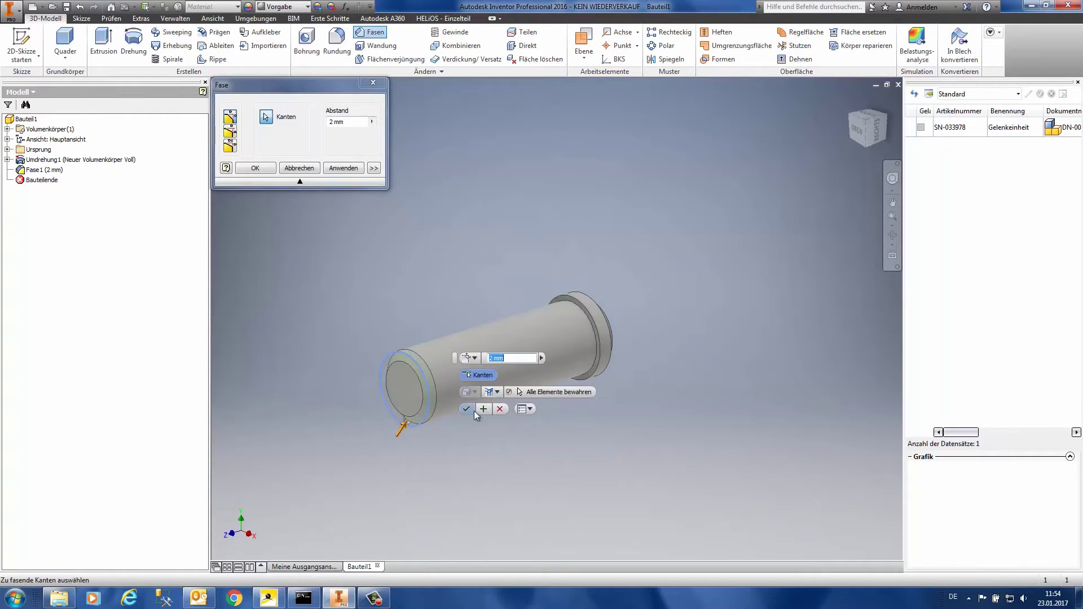
key(Return)
scroll(435, 397, up, 3)
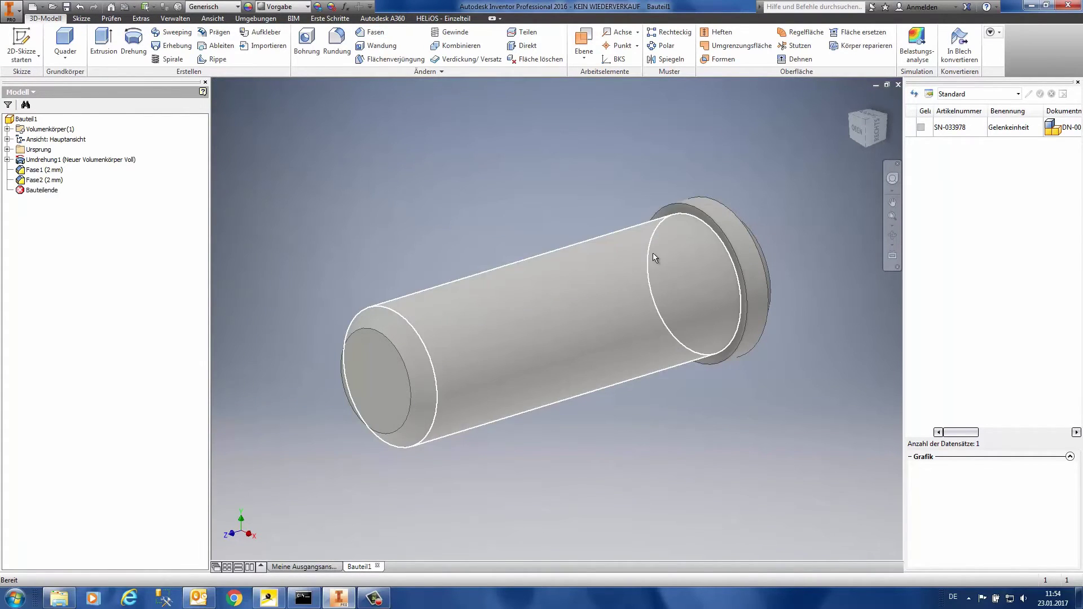
Step: Create HELiOS article master data for the part in project Inventor with the designation Bolzen 2.0
click(454, 21)
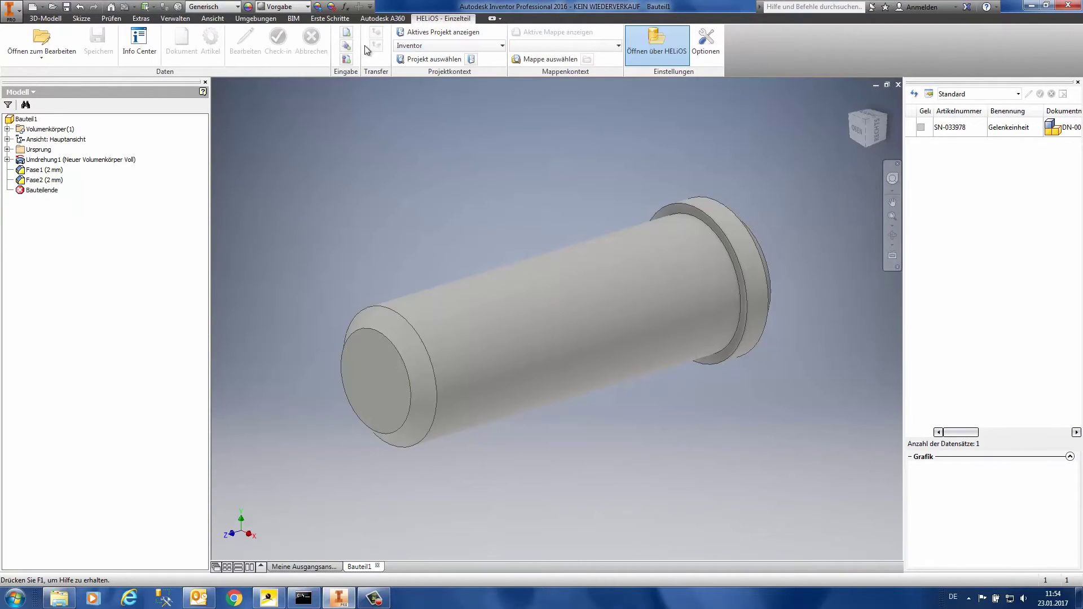
click(346, 47)
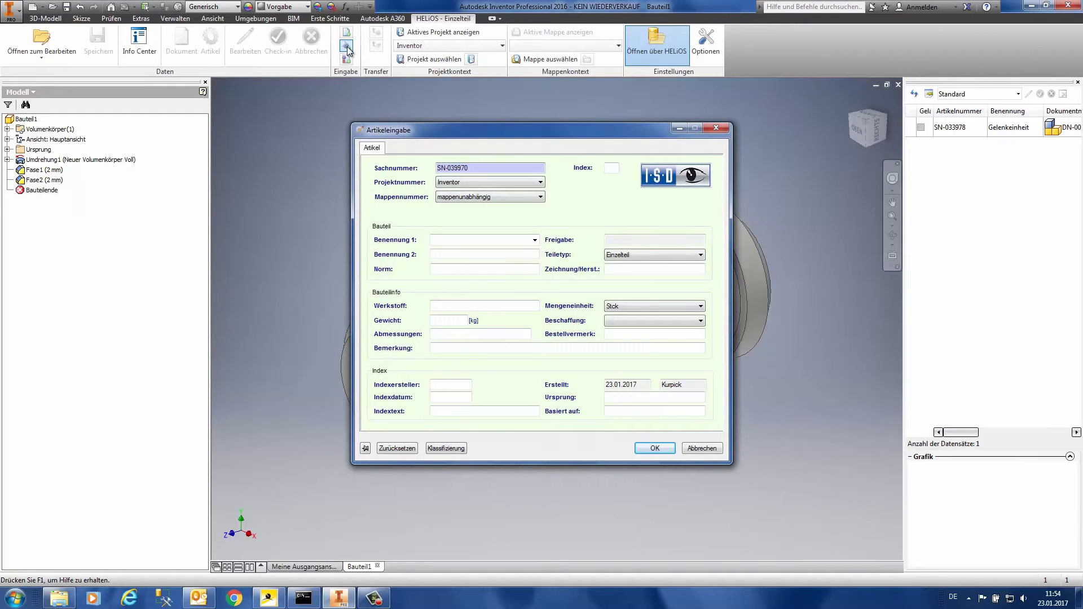
drag(506, 130, 502, 121)
click(472, 230)
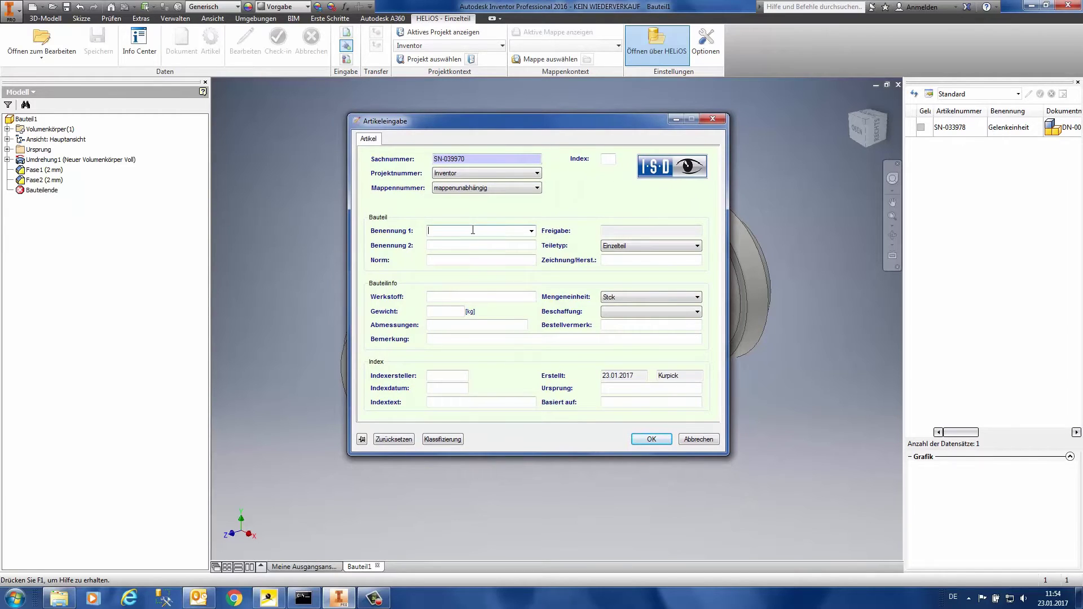
text(Bolzen 2.0)
click(651, 439)
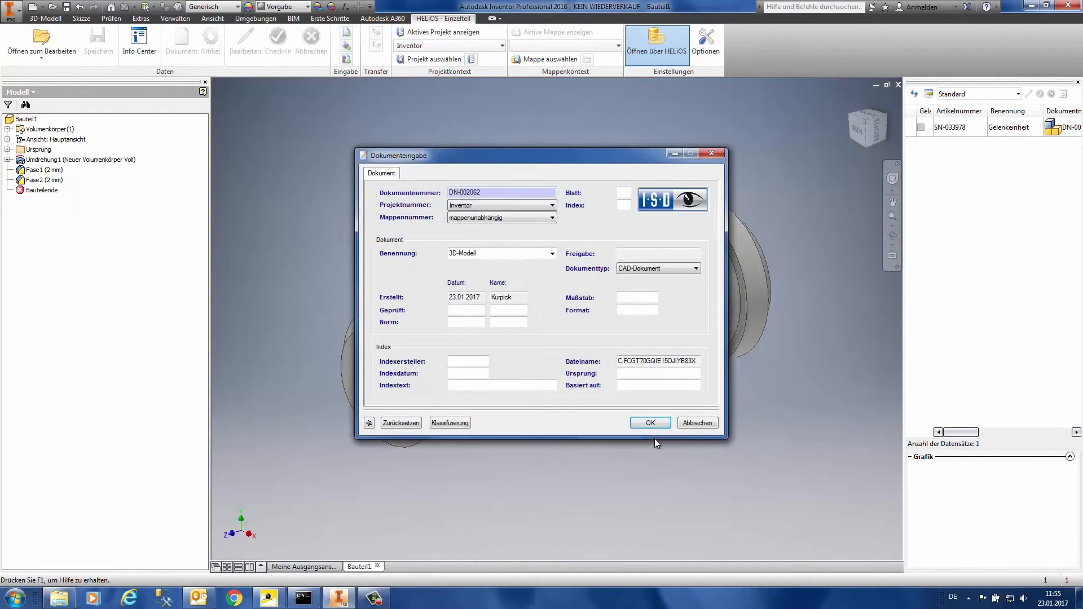
Step: Accept the 3D-Modell document master data for the bolt and check the part in to HELiOS
drag(523, 158, 505, 145)
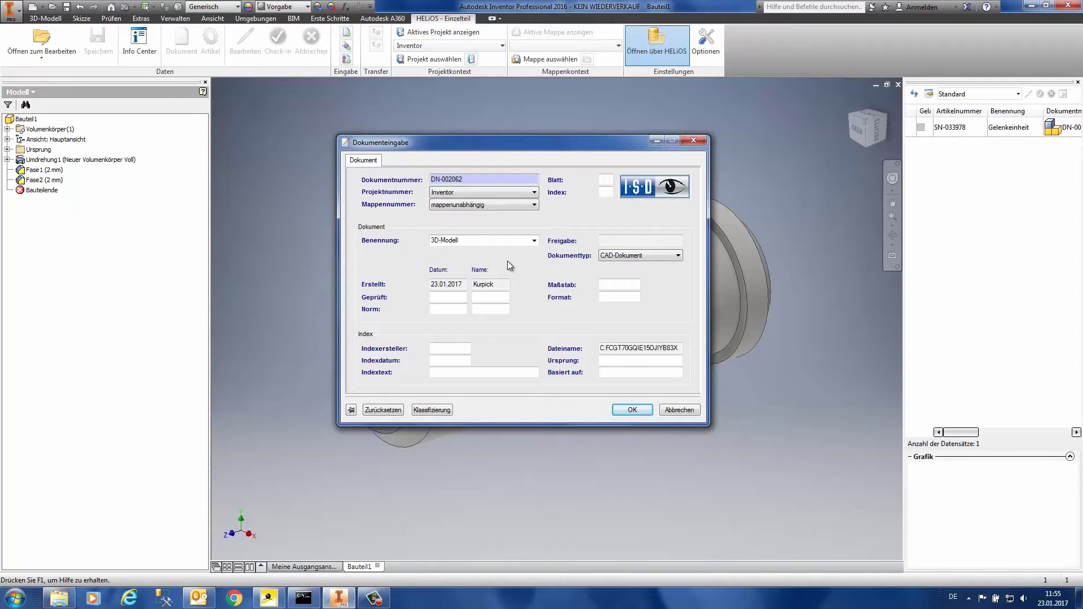
click(632, 410)
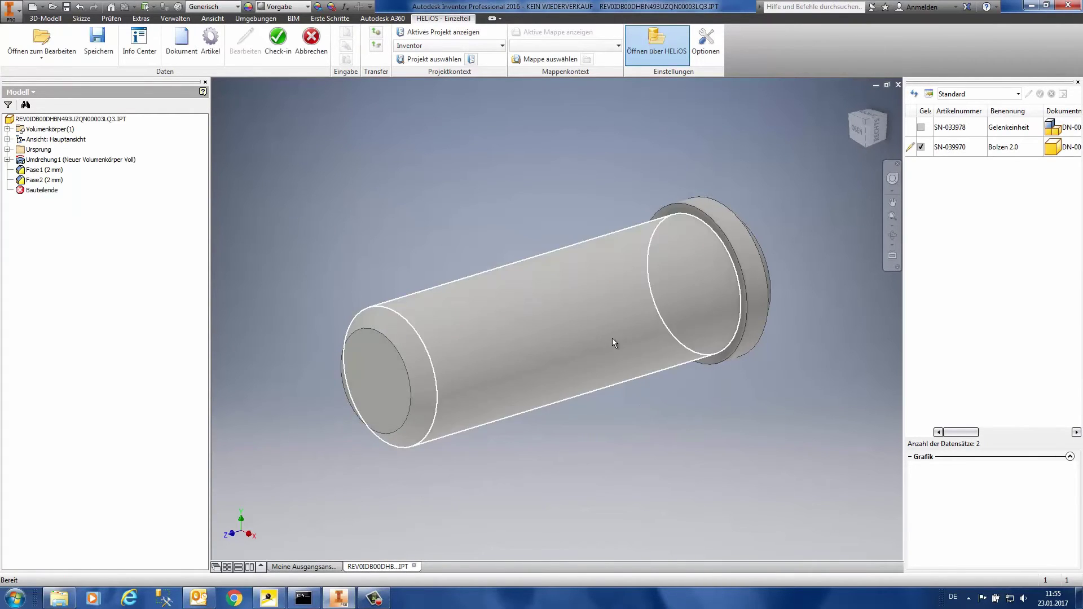
click(284, 34)
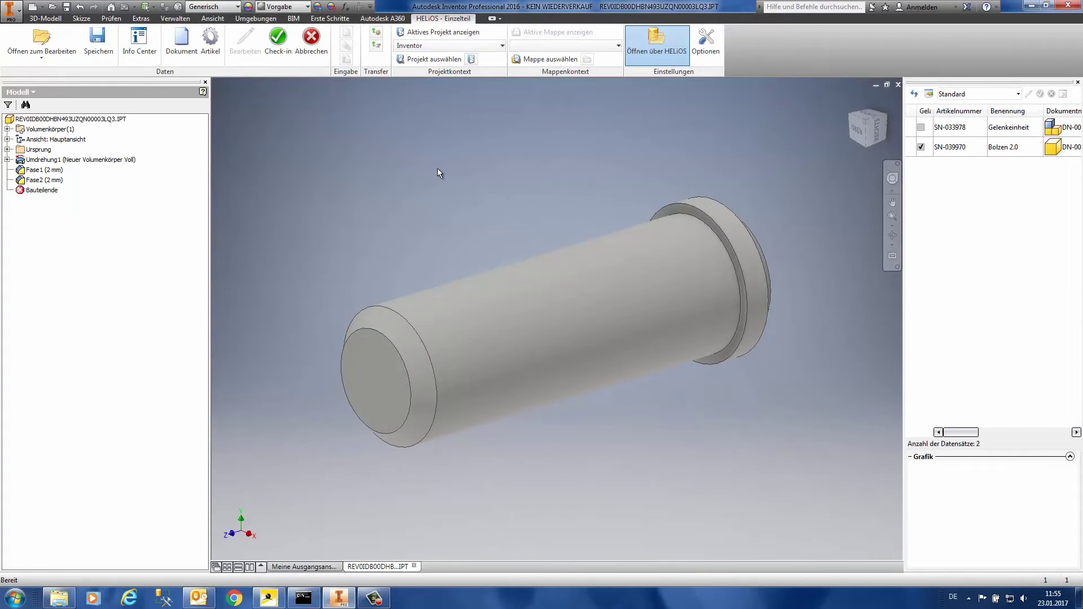
Step: Switch to HELiOS Desktop and view the new article Bolzen 2.0 in the Inventor project
key(alt+Tab)
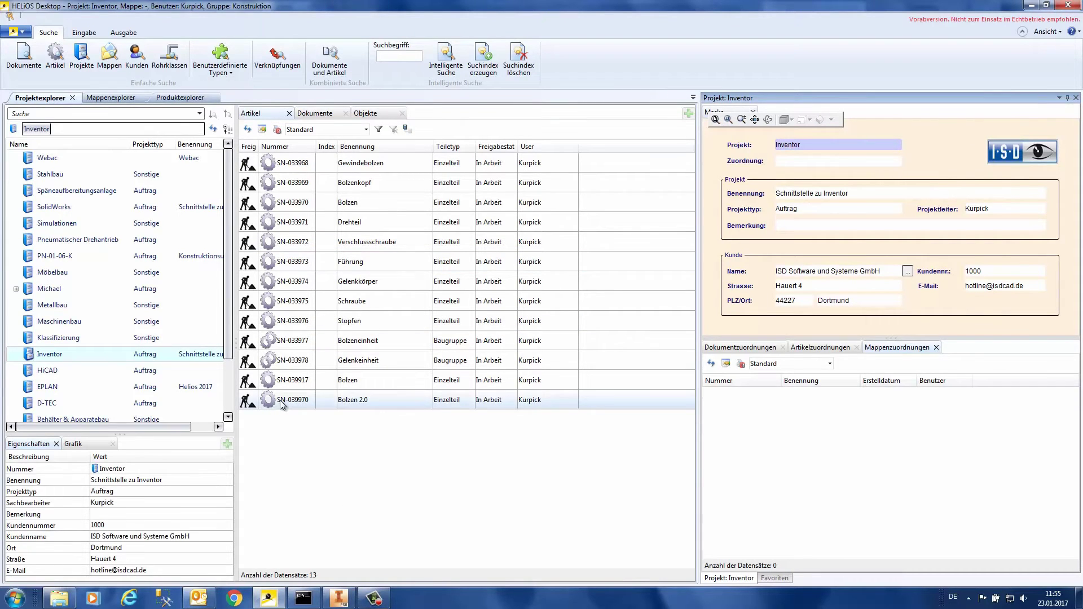
click(280, 400)
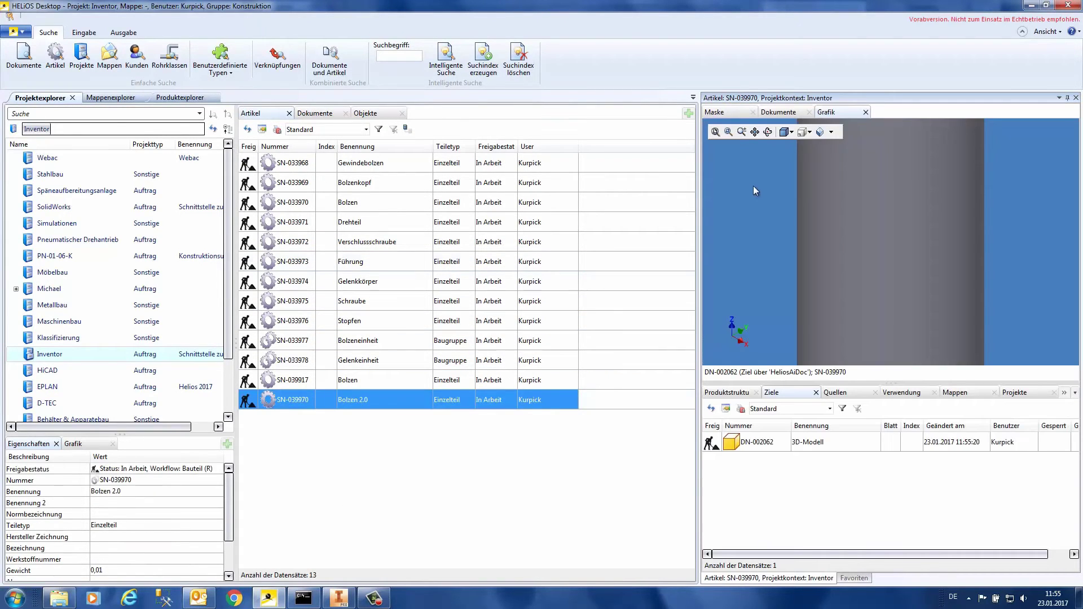
Step: Open the 3D-Modell document of Bolzen 2.0 in Inventor and create a new drawing from the HELiOS.idw template
click(872, 245)
scroll(881, 267, down, 3)
scroll(875, 244, down, 3)
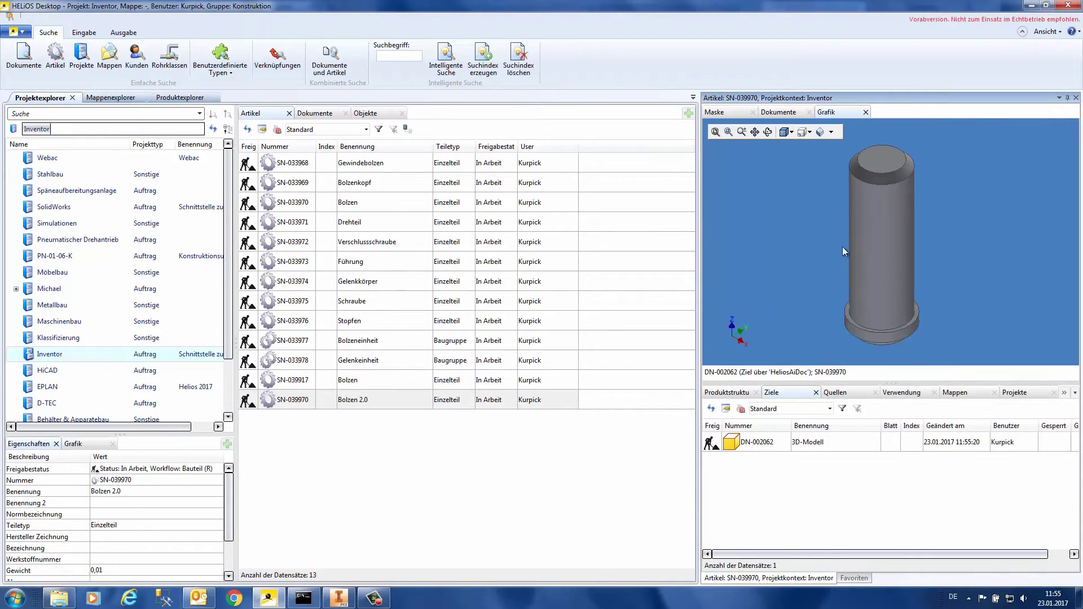
double_click(753, 441)
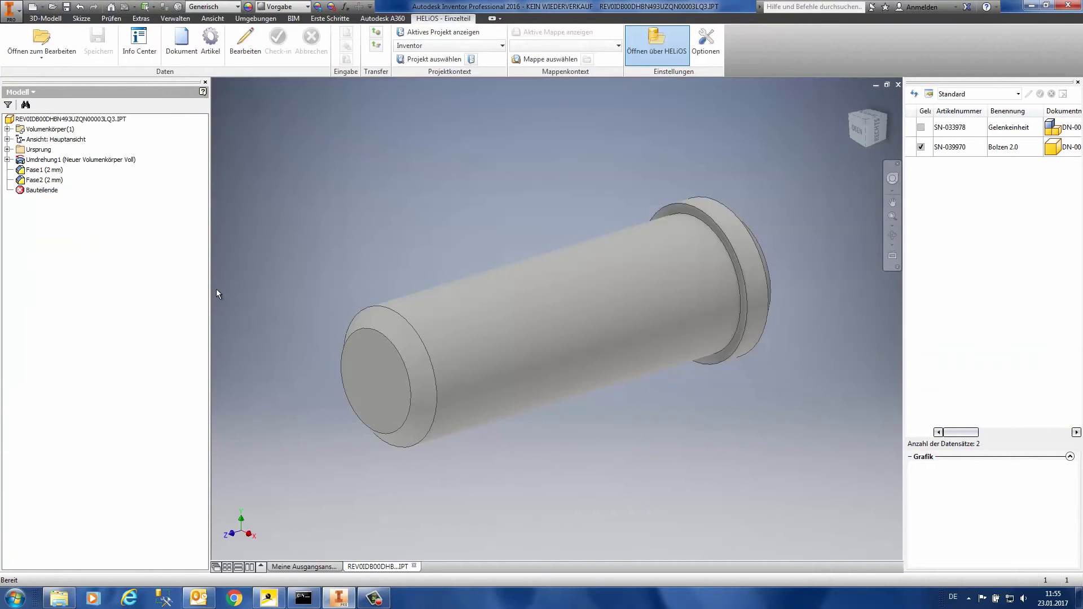
click(33, 6)
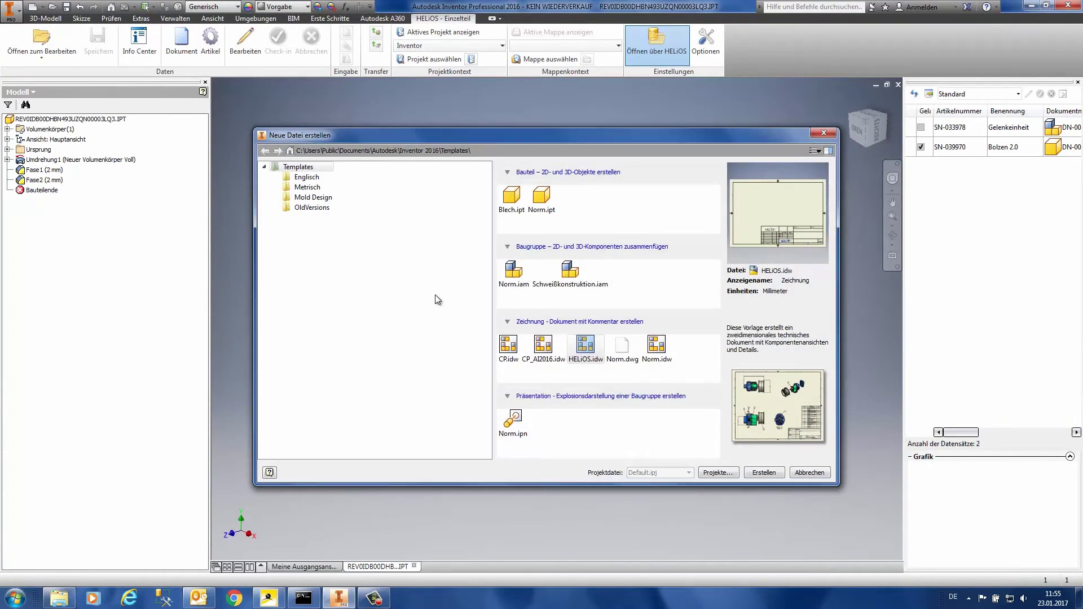
double_click(585, 348)
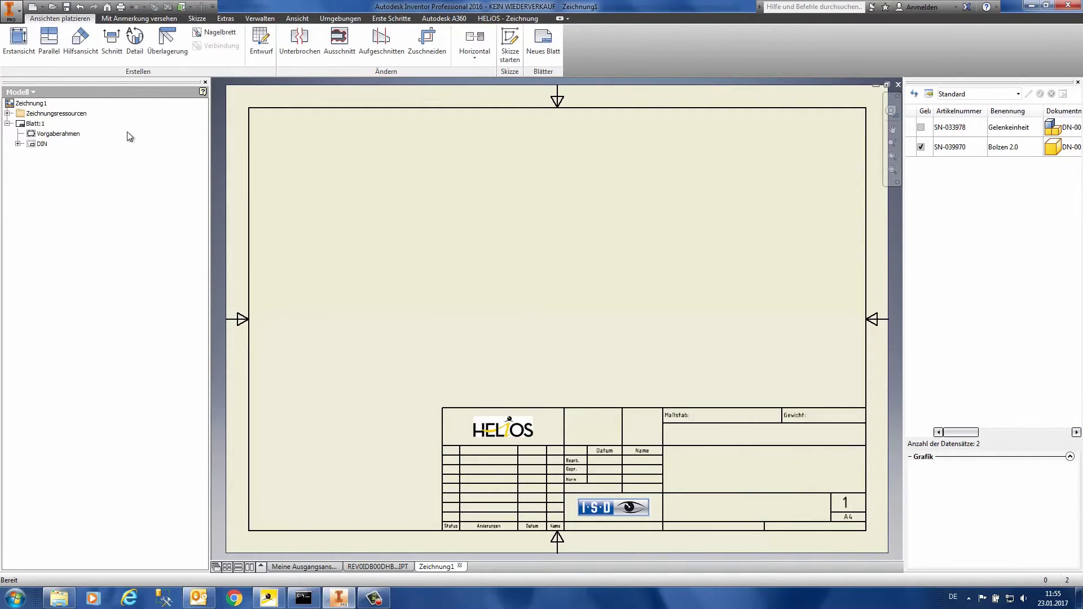
Step: Place an enlarged RECHTS base view of the bolt with projected end and isometric views, arranged above the title block
click(22, 44)
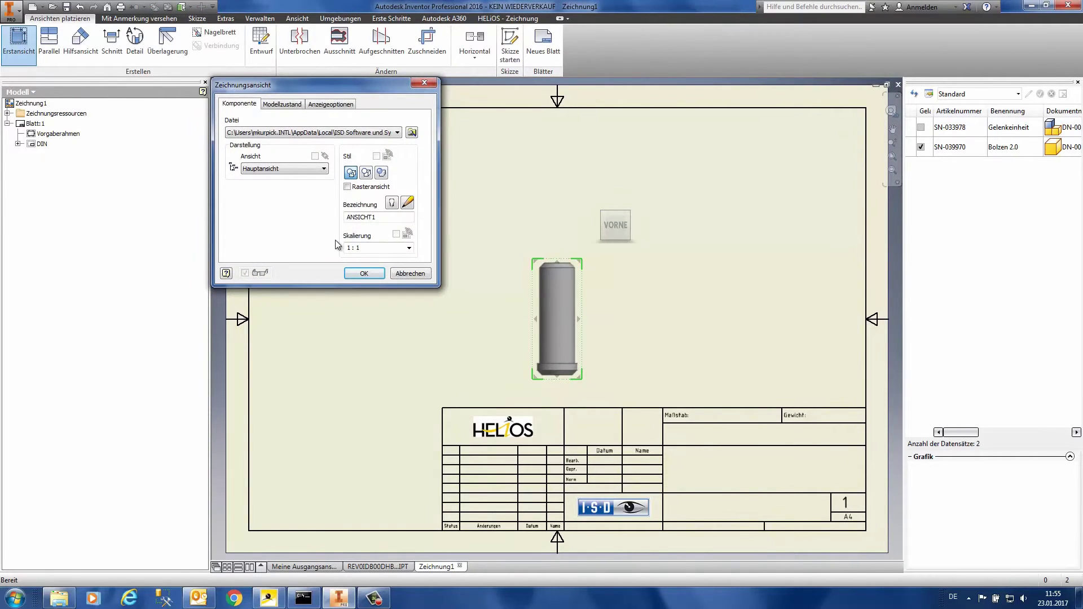
click(634, 225)
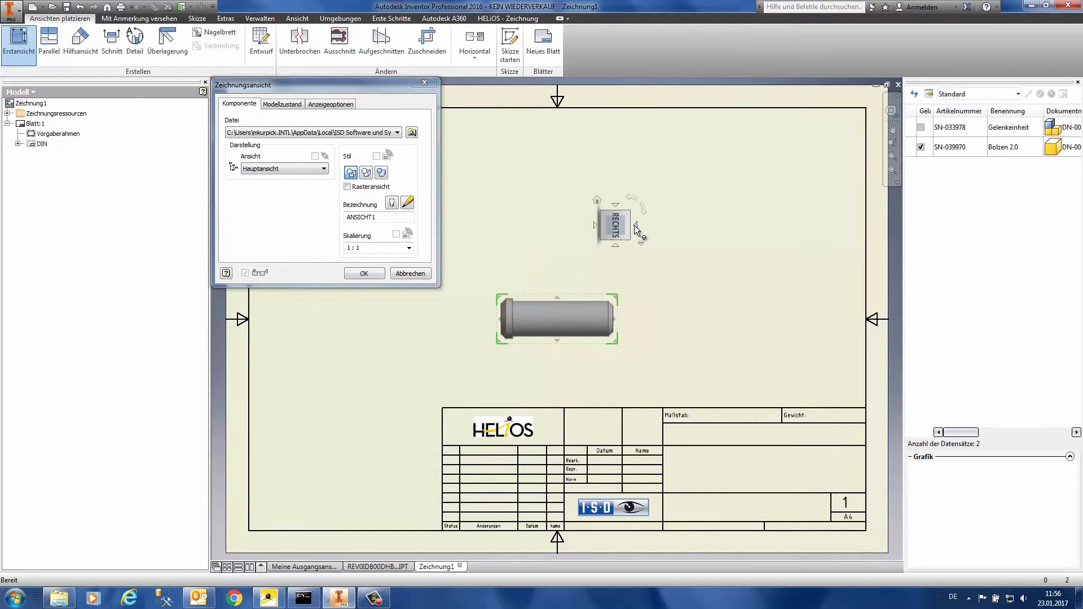
click(747, 412)
click(409, 248)
click(366, 313)
click(364, 273)
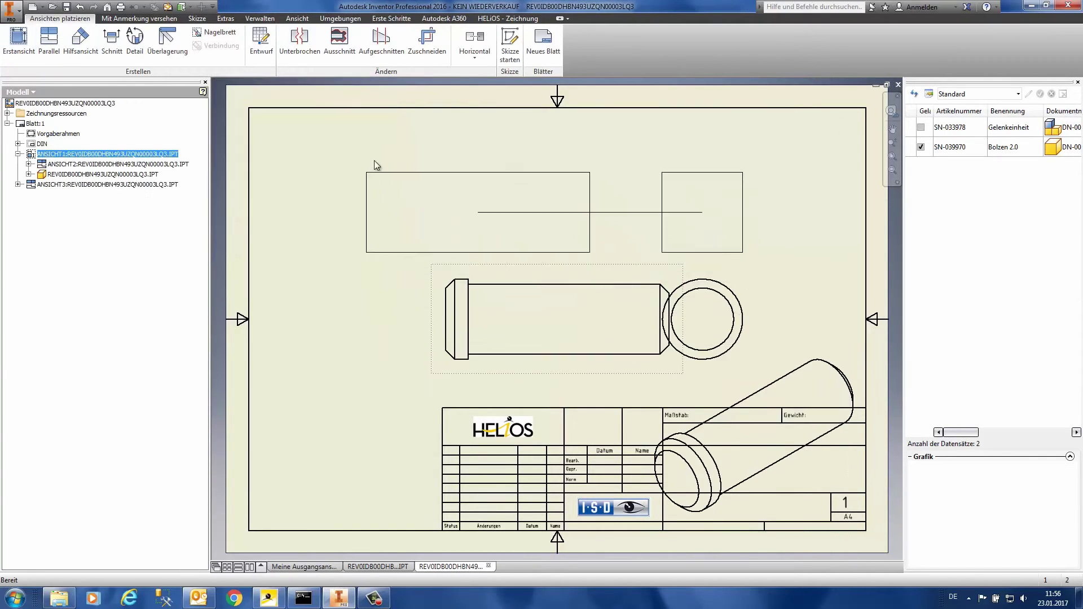
drag(708, 355, 684, 240)
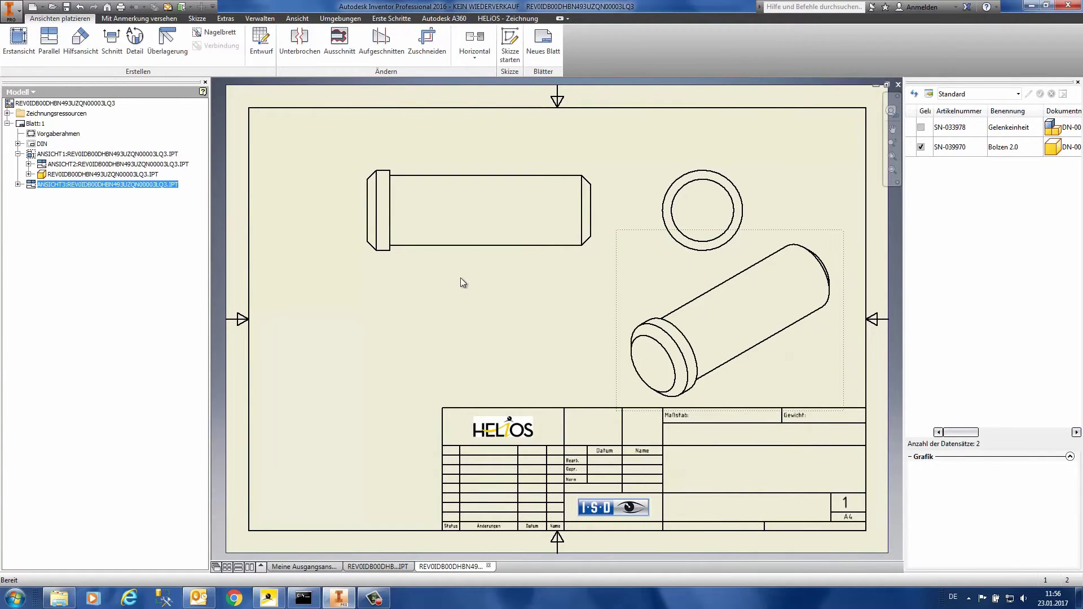
Step: Create HELiOS document master data for the drawing with the designation Fertigungszeichnung Bolzen 2.0 and check the drawing in
click(498, 21)
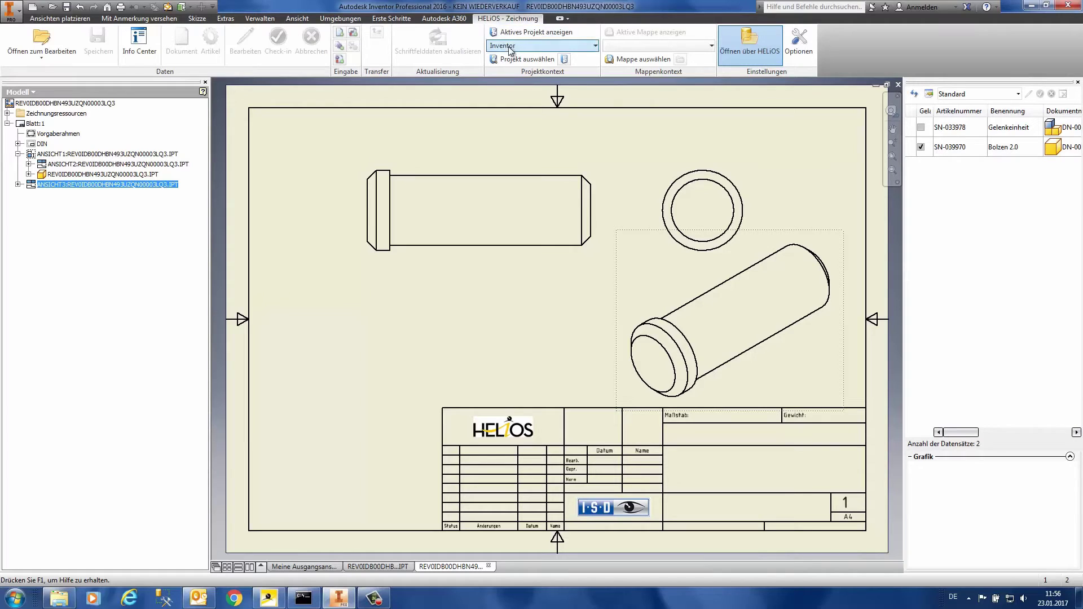
click(341, 33)
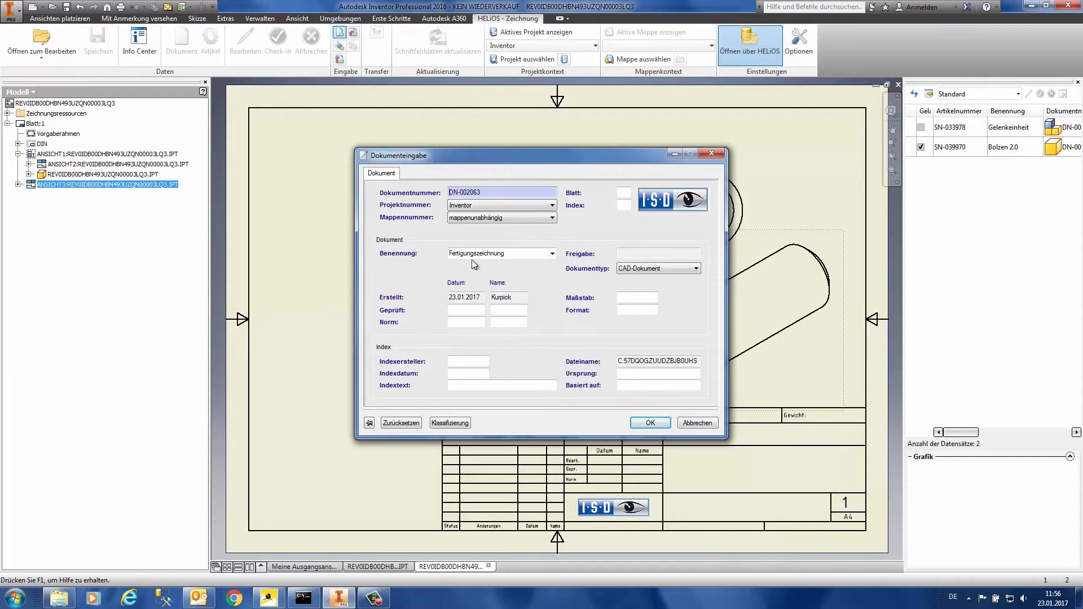
click(552, 254)
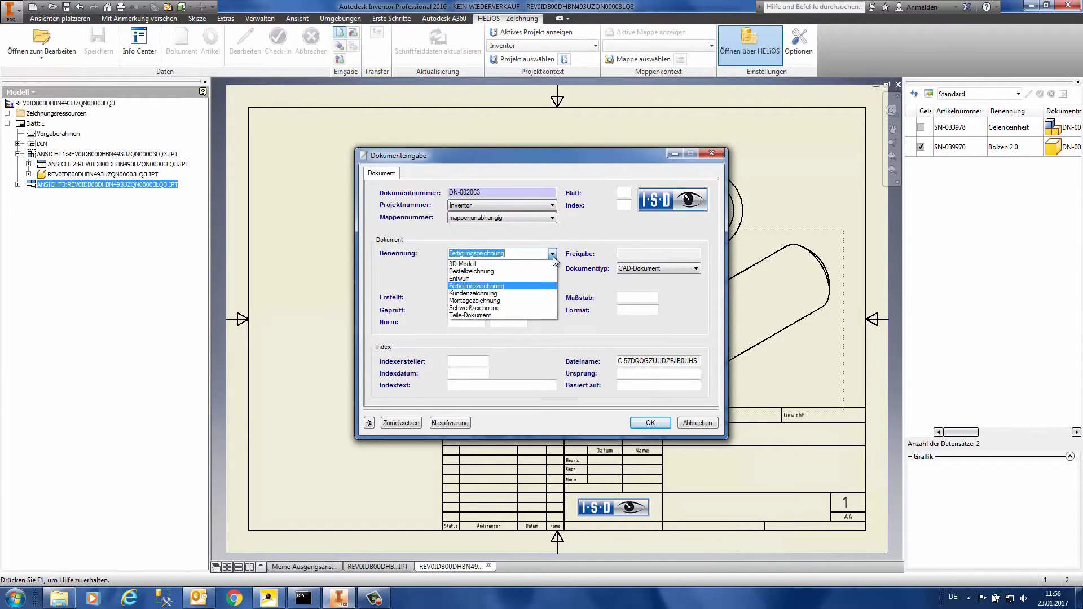
click(517, 286)
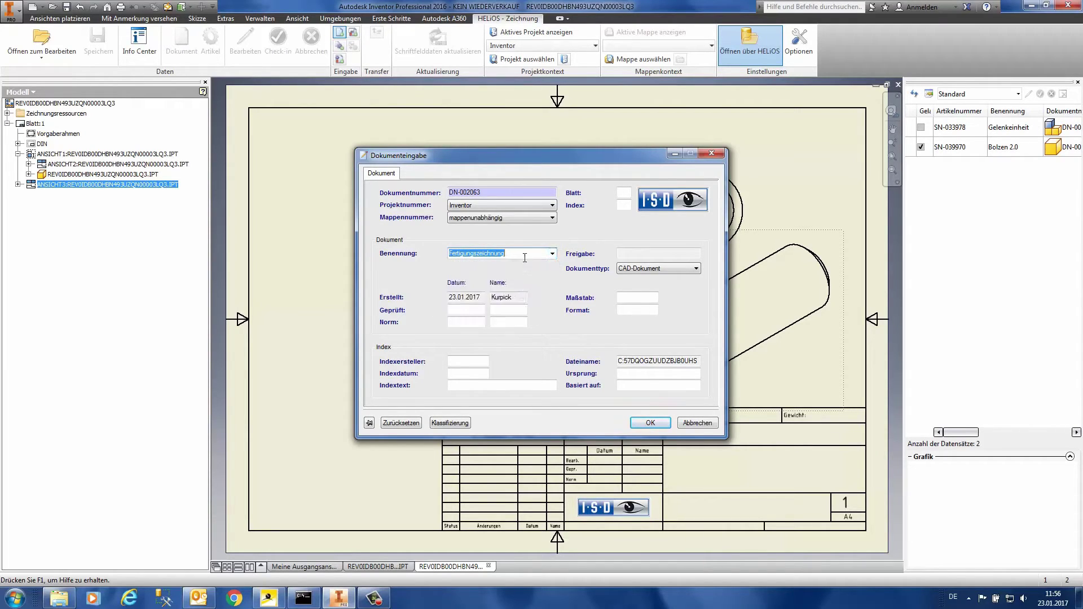
click(527, 257)
text(Blzen)
key(BackSpace)
key(BackSpace)
key(BackSpace)
text(olzen 2.0)
click(651, 423)
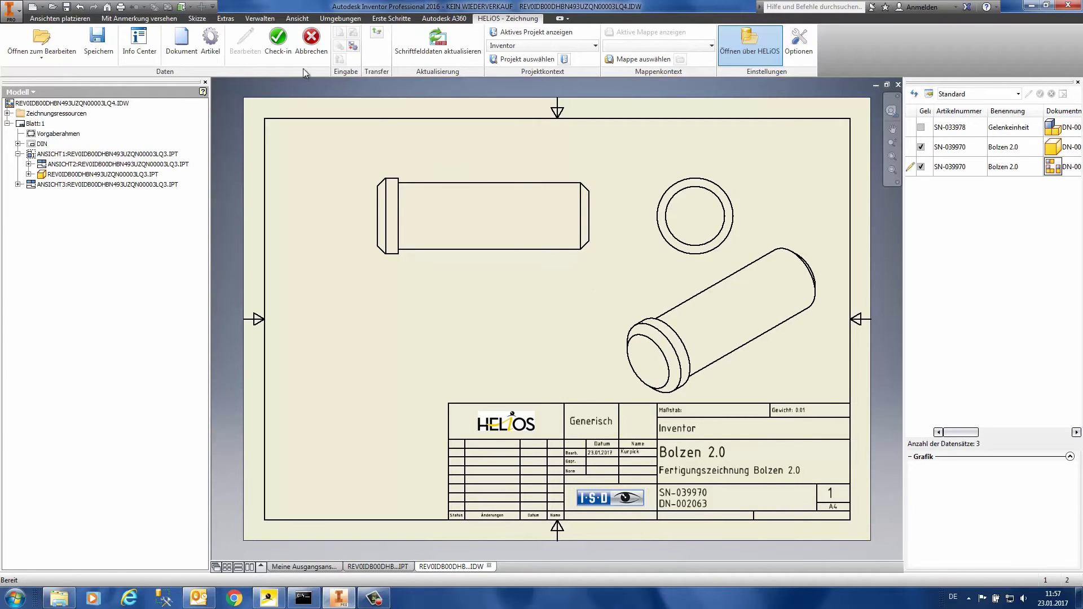
click(276, 45)
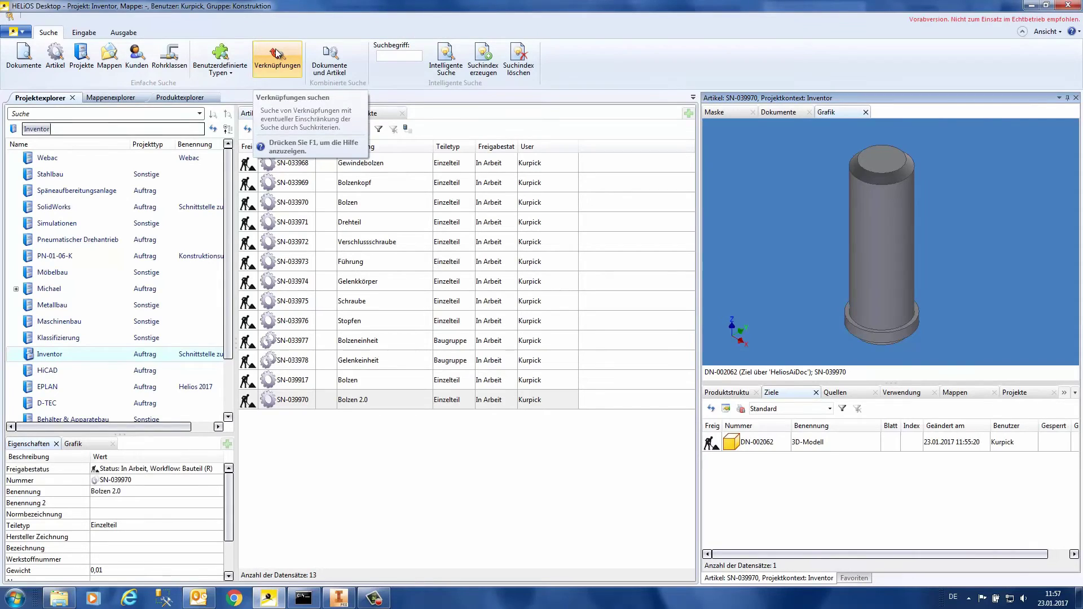
Step: View the documents linked to the article Bolzen 2.0 in HELiOS Desktop and return to Inventor
click(286, 405)
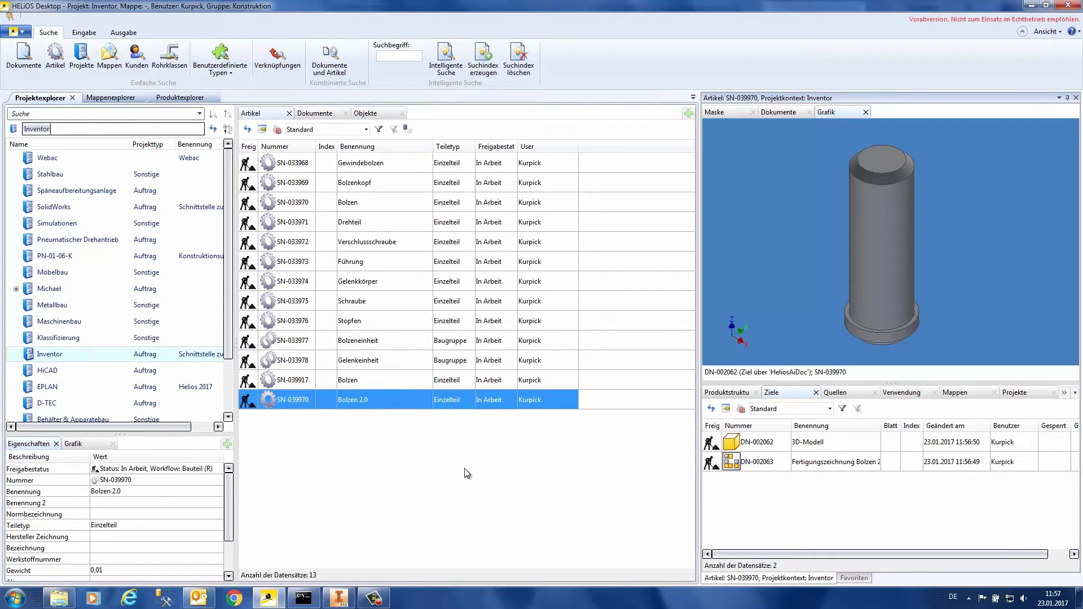
key(alt+Tab)
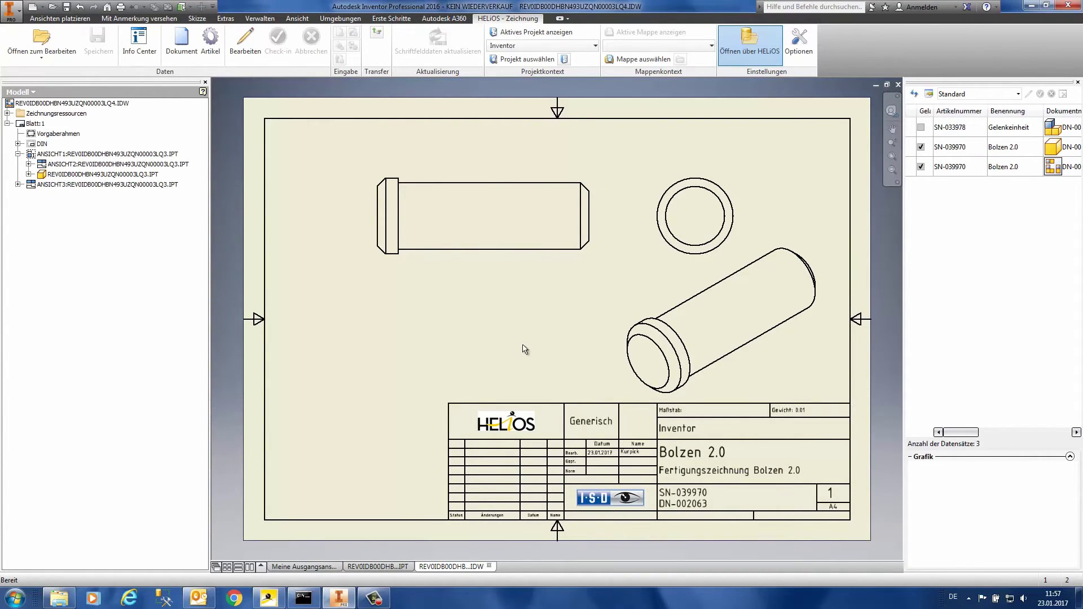
Step: Search the HELiOS articles in project Inventor for Gelenk* and open the assembly Gelenkeinheit for editing
click(42, 40)
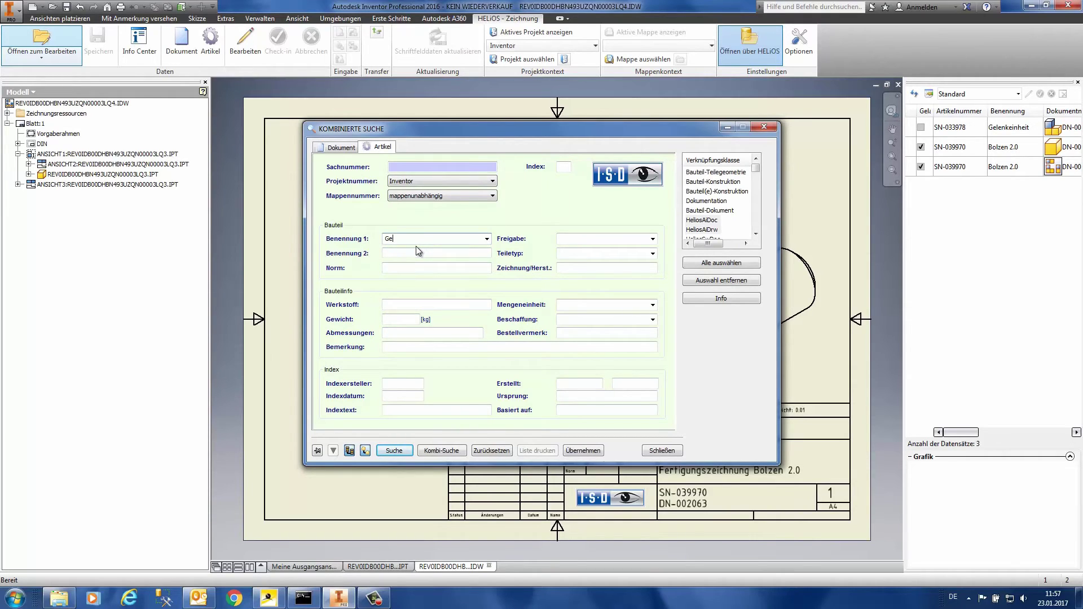
text(Gelenk*)
key(Return)
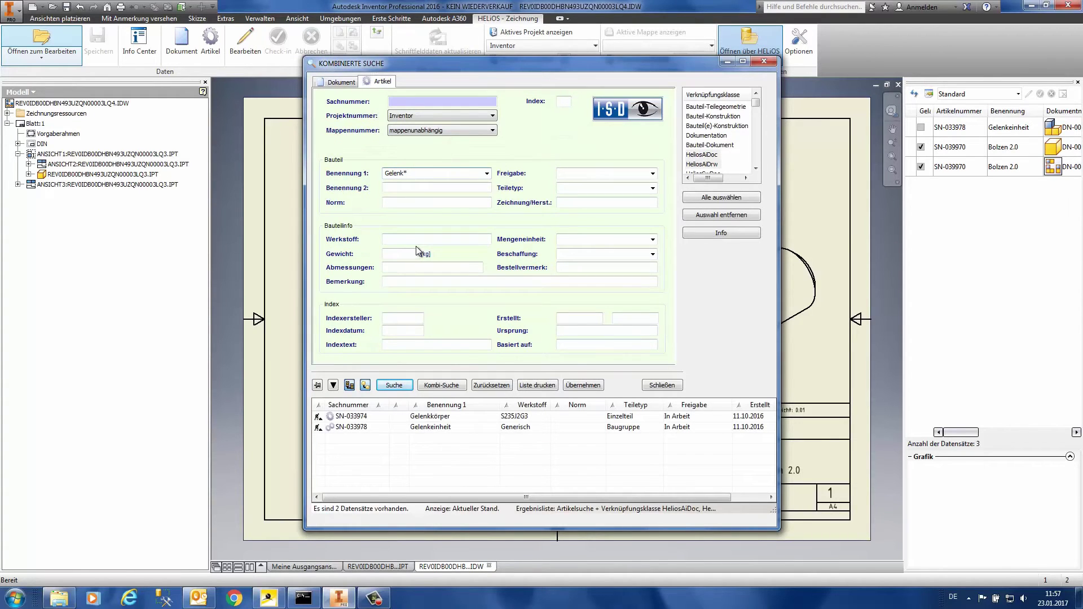
double_click(341, 427)
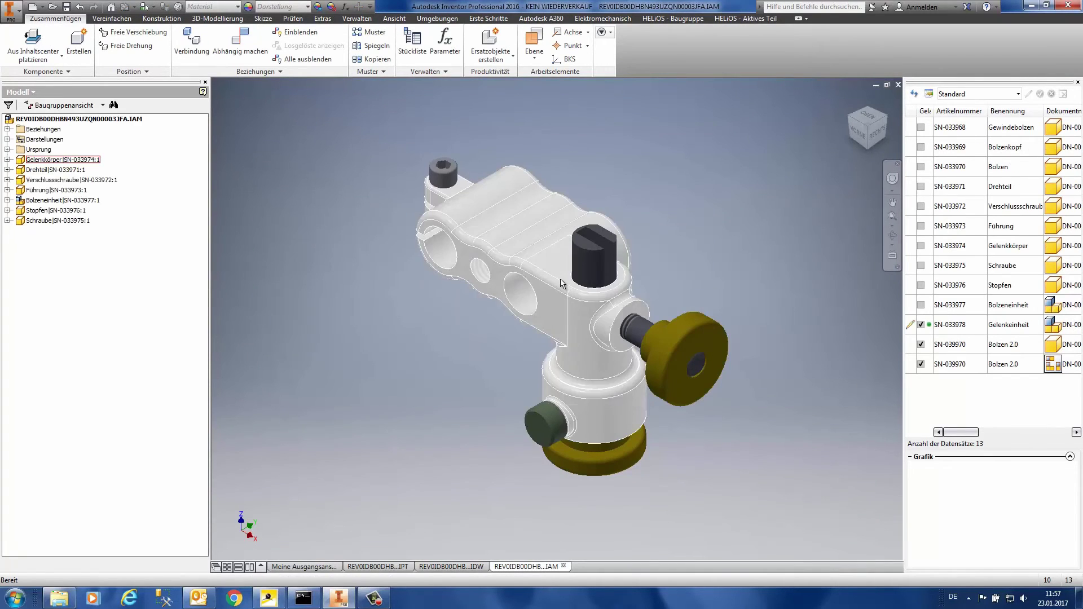
Step: Find the article Bolzen 2.0 in HELiOS and place it once in the assembly beside the joint body
click(60, 59)
click(47, 100)
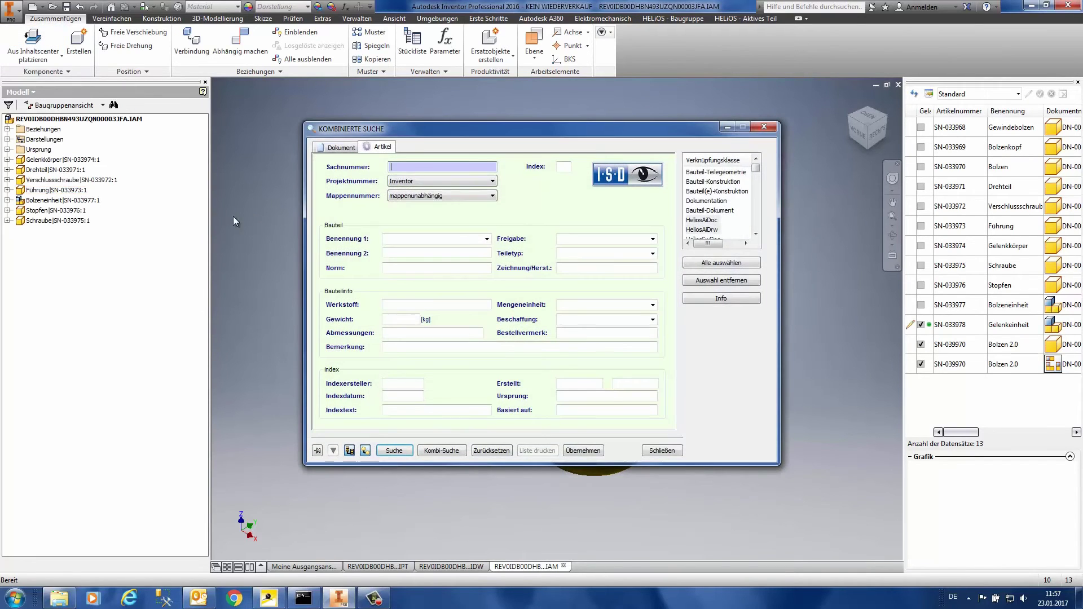
click(393, 450)
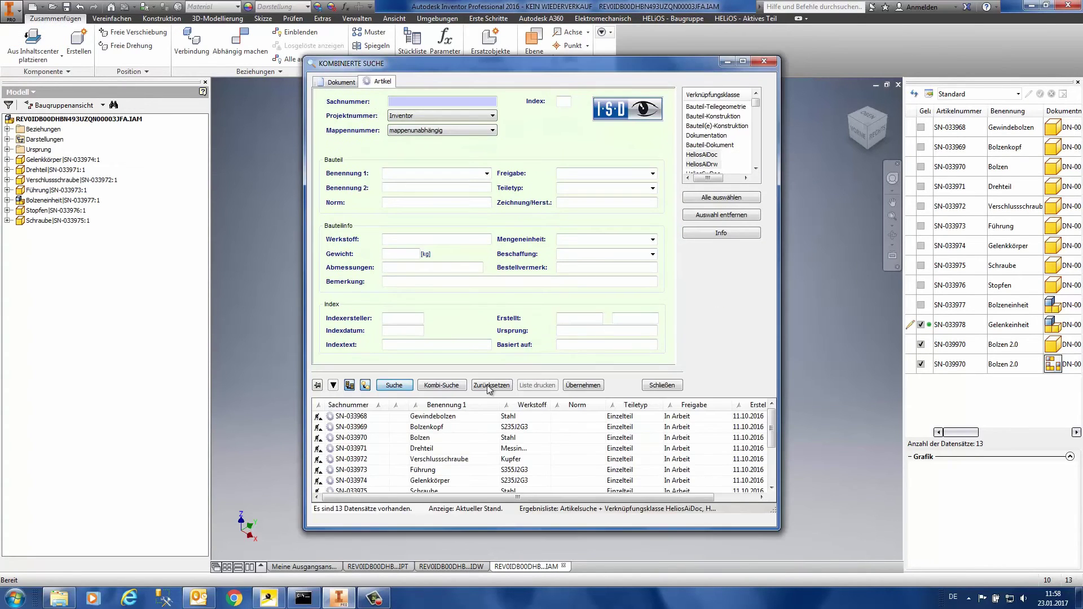
double_click(434, 437)
scroll(437, 449, down, 2)
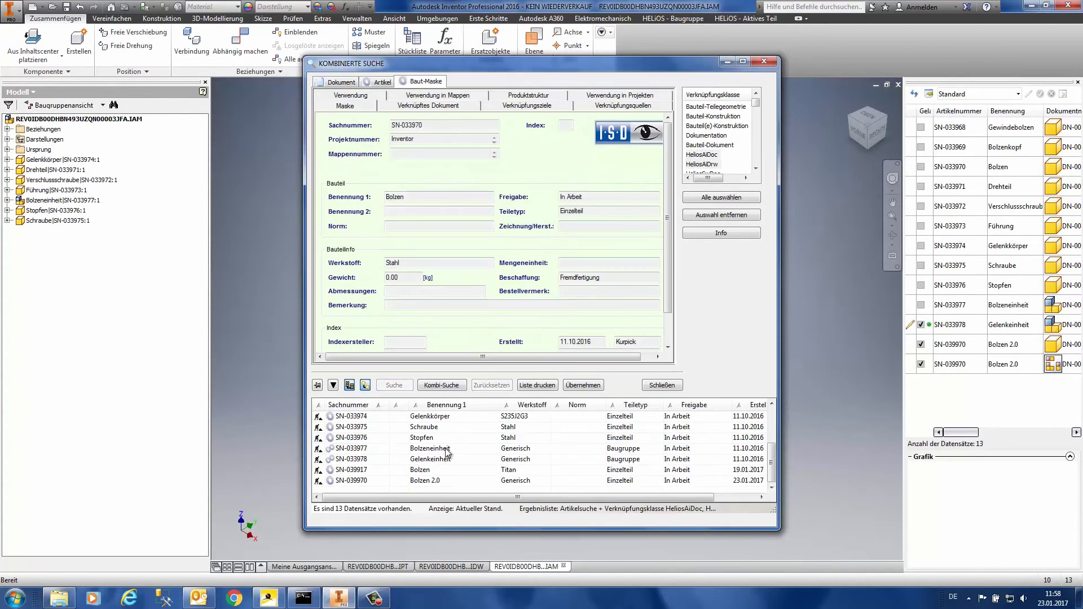
click(356, 481)
double_click(356, 481)
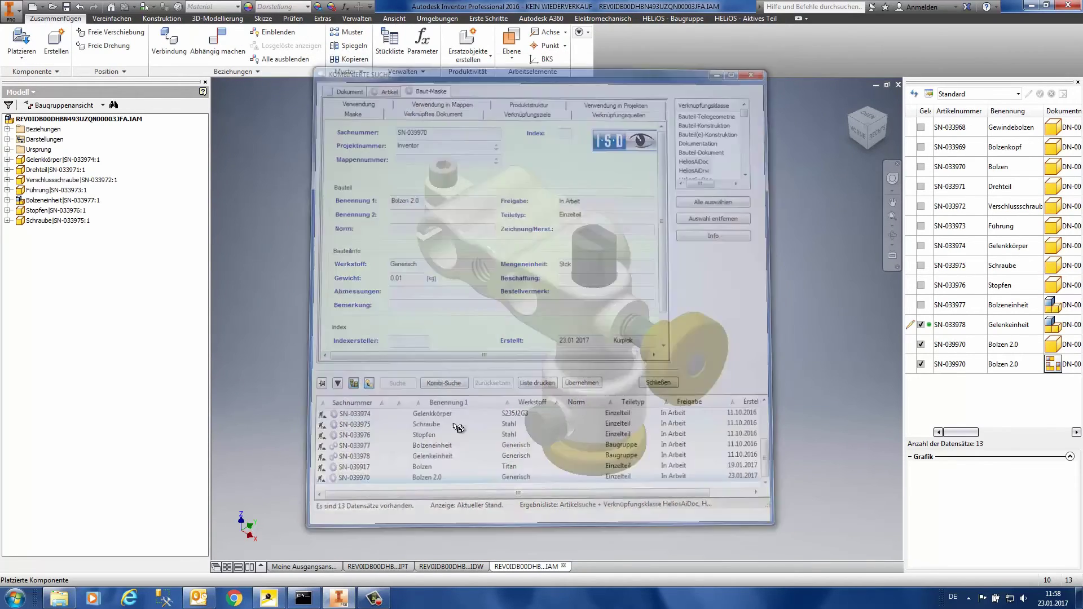
click(346, 300)
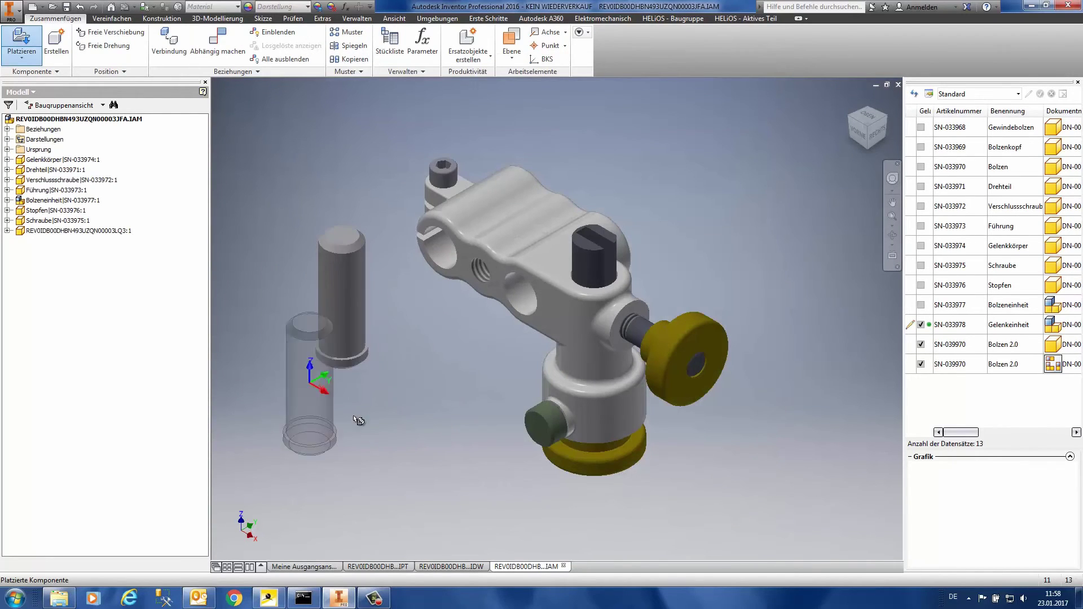
right_click(418, 349)
click(469, 351)
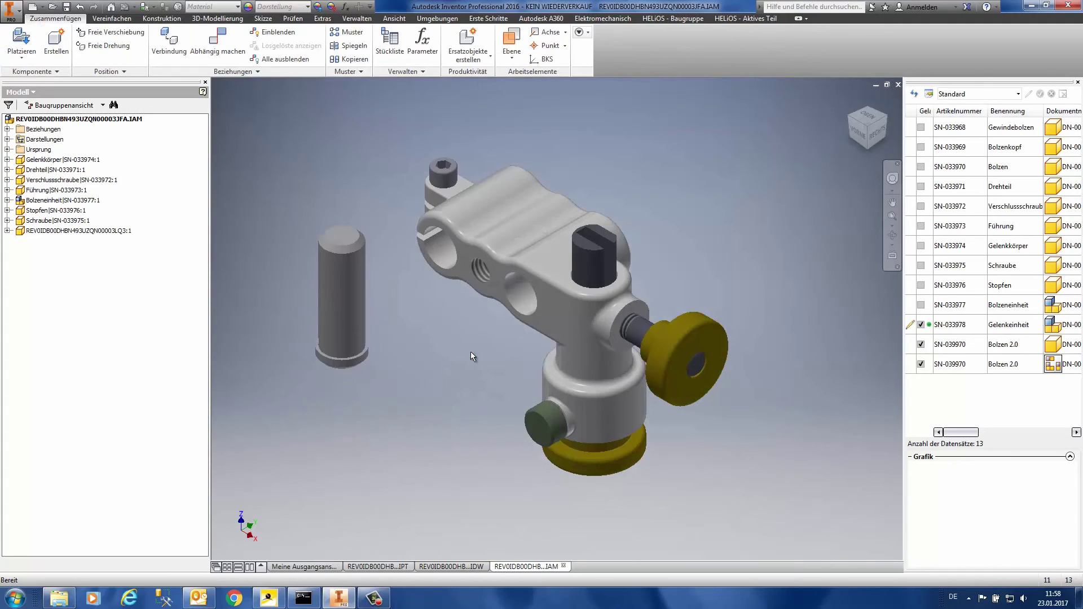
Step: Constrain the bolt's axis to the axis of the joint body's outermost hole with 0 mm offset
click(231, 56)
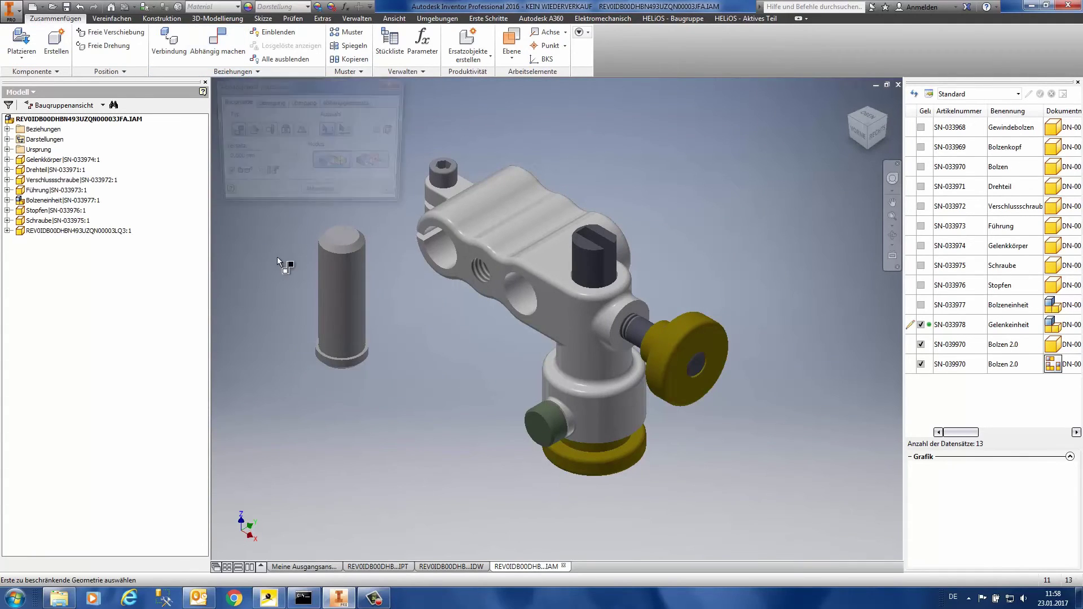
click(337, 300)
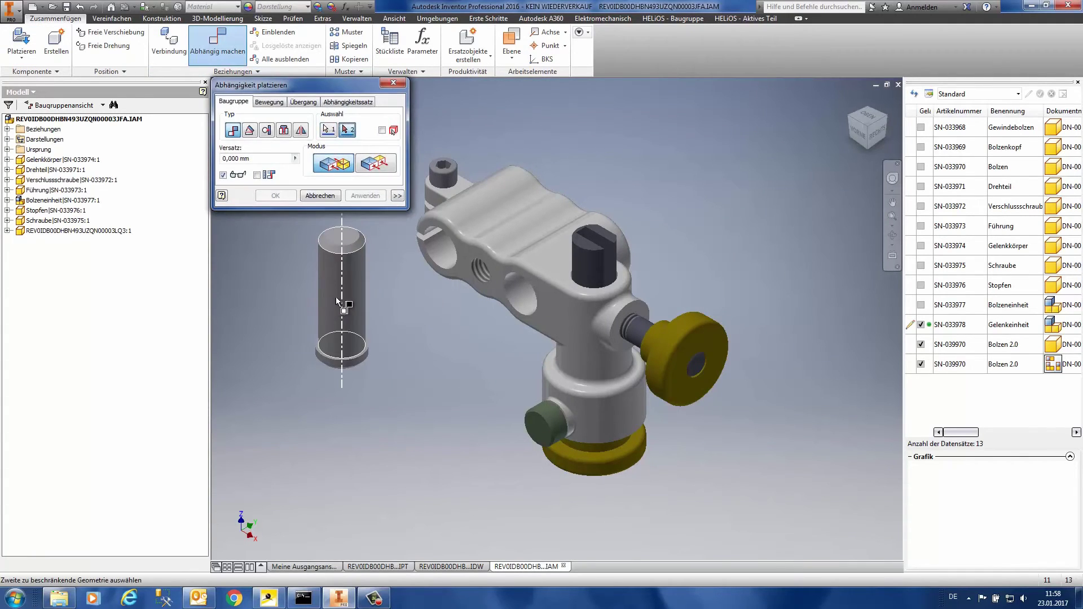
click(446, 245)
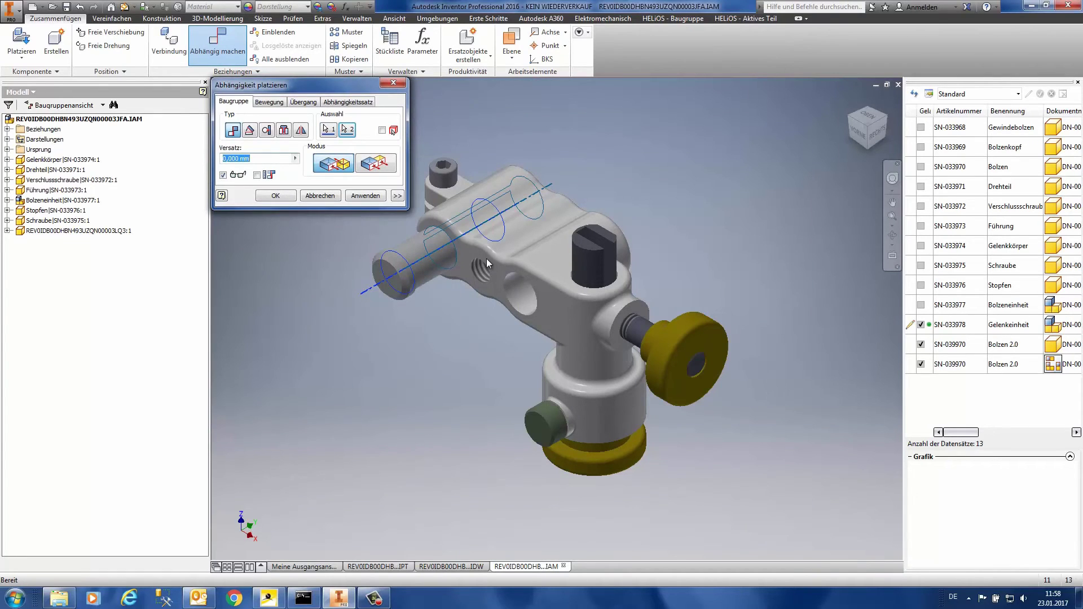
click(367, 196)
Step: Mate the underside of the bolt head with the front face of the joint body at 0 mm offset
shift+middle_drag(497, 242, 437, 270)
scroll(410, 243, up, 4)
scroll(410, 243, down, 10)
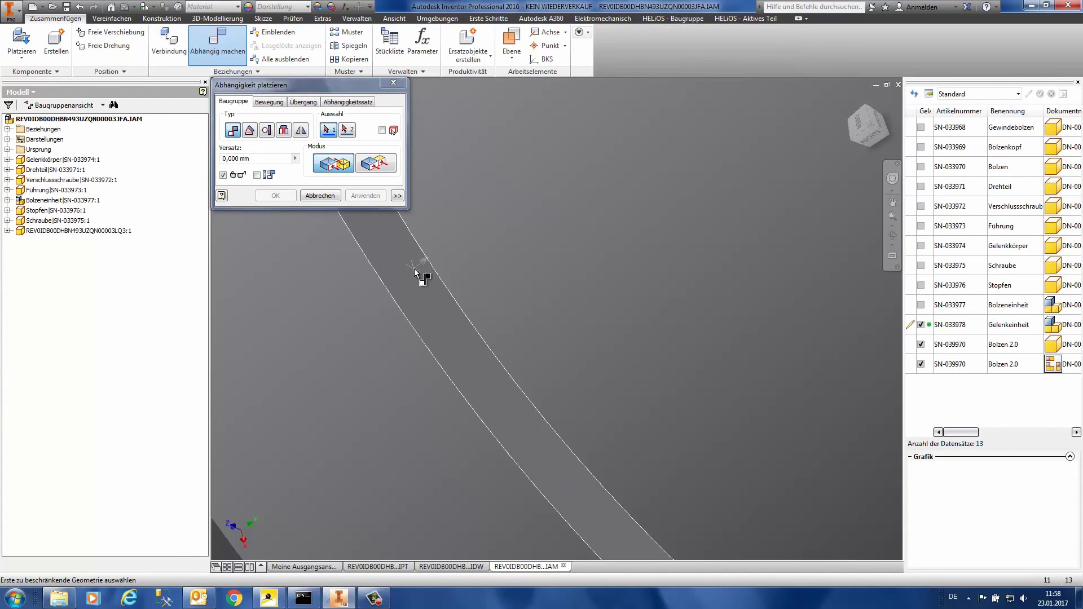
click(414, 269)
scroll(460, 354, up, 10)
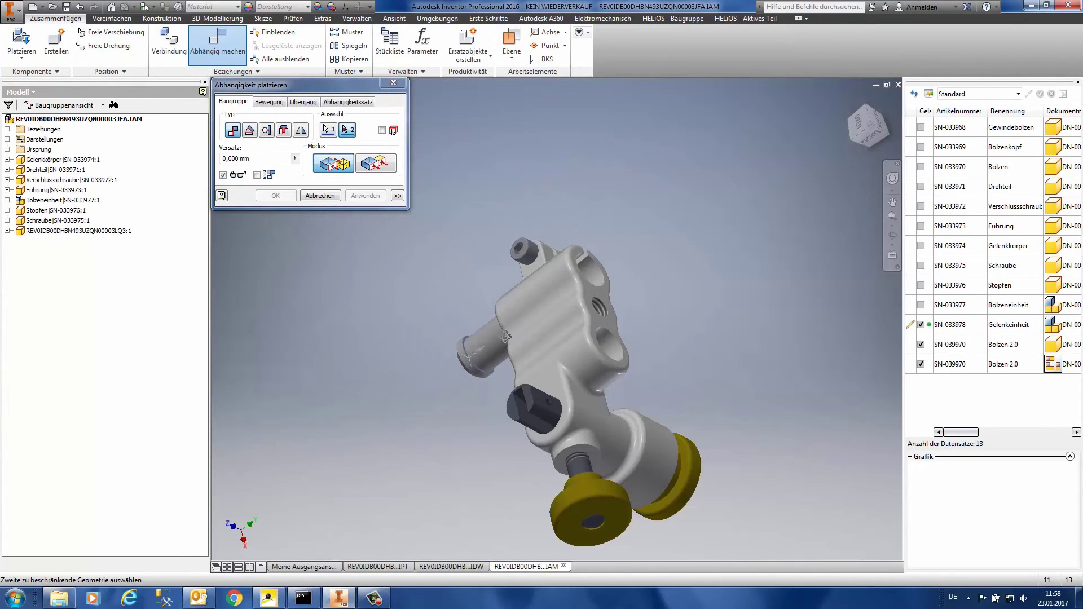
shift+middle_drag(505, 336, 496, 358)
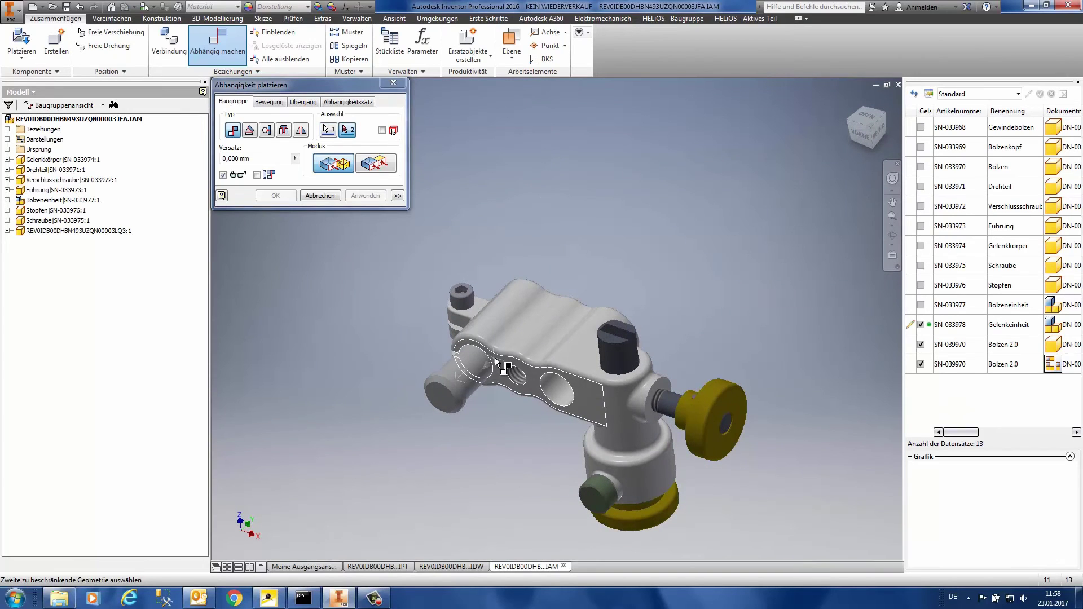
click(496, 357)
click(276, 195)
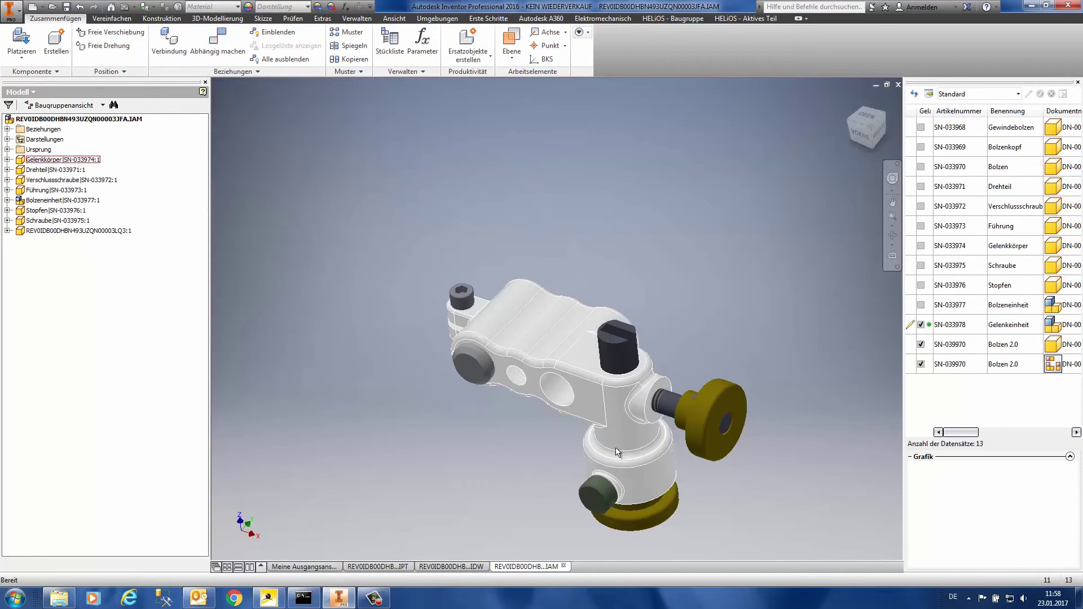
Step: Check the Gelenkeinheit assembly with the inserted bolt in to HELiOS
scroll(668, 505, up, 2)
scroll(668, 505, down, 6)
scroll(668, 504, up, 6)
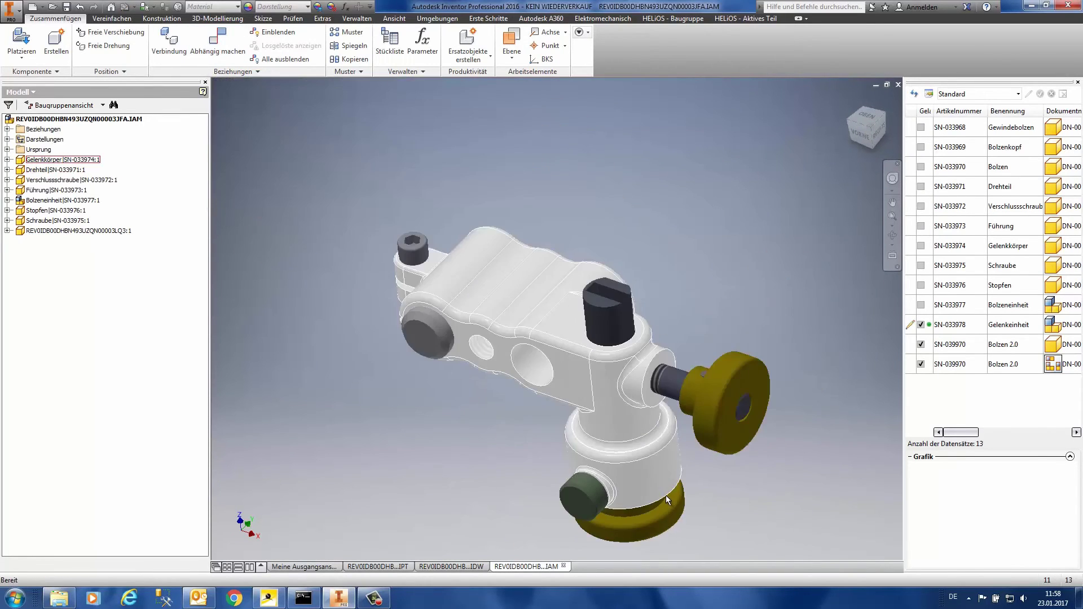
click(671, 19)
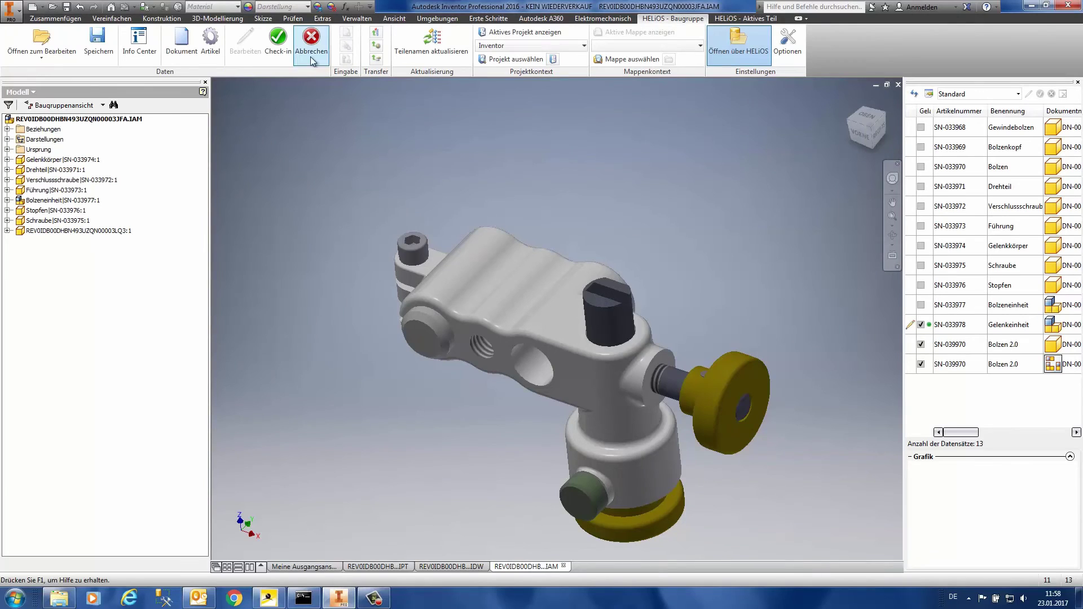
click(279, 39)
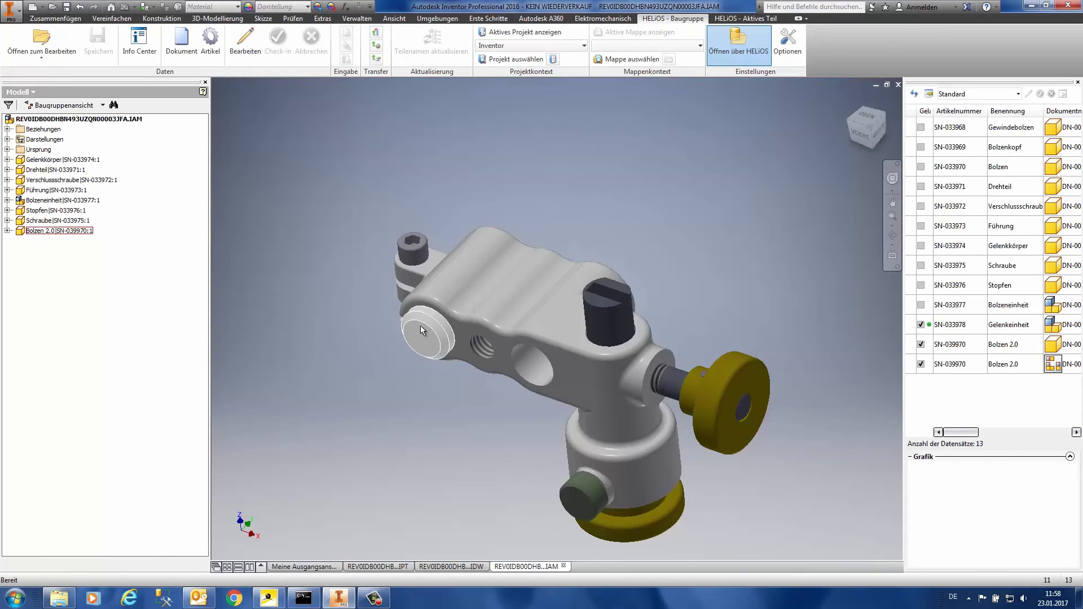
Step: Switch to HELiOS Desktop and examine the 3D preview and product structure of the Gelenkeinheit article
mouse_move(420, 326)
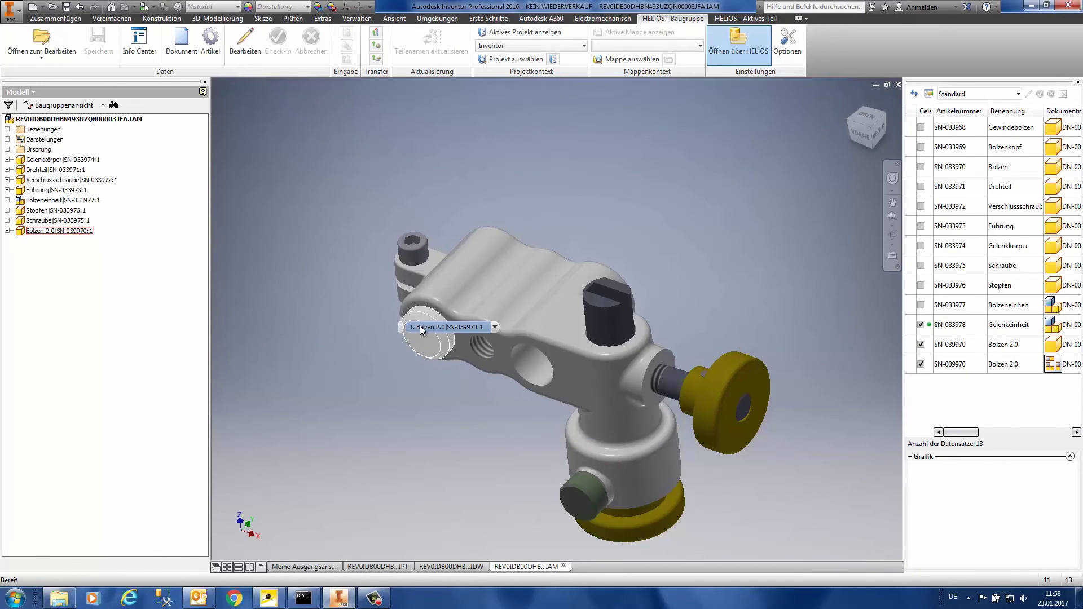
scroll(419, 326, down, 3)
click(419, 326)
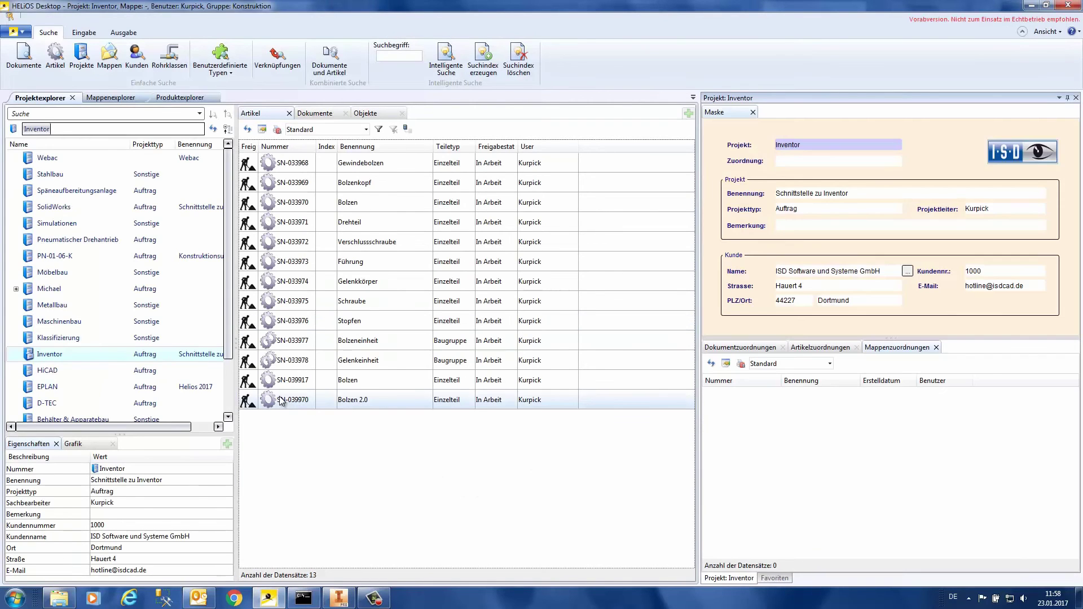
click(296, 361)
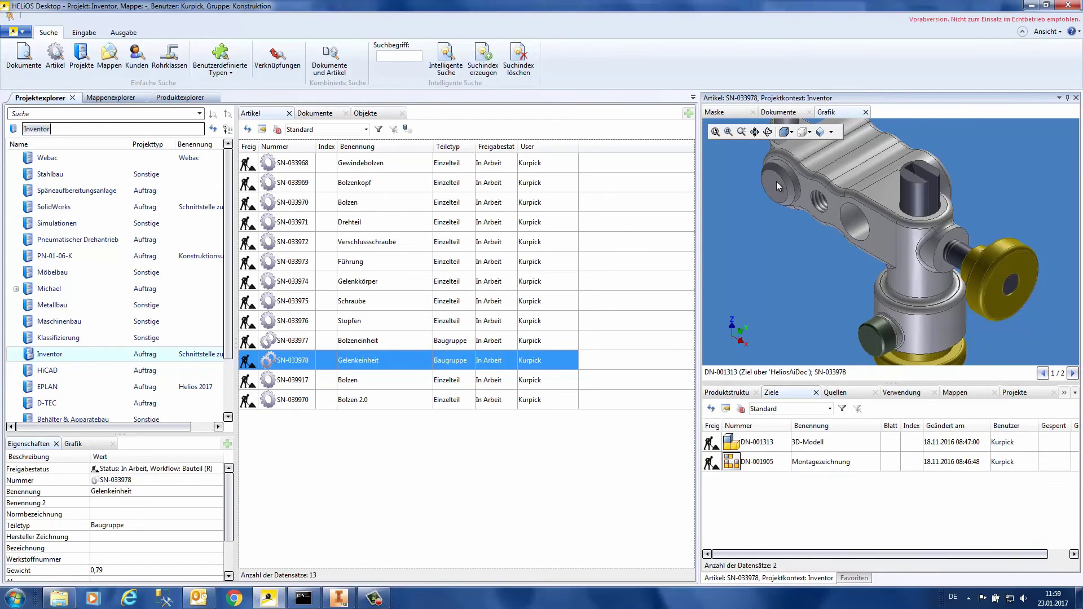
click(727, 393)
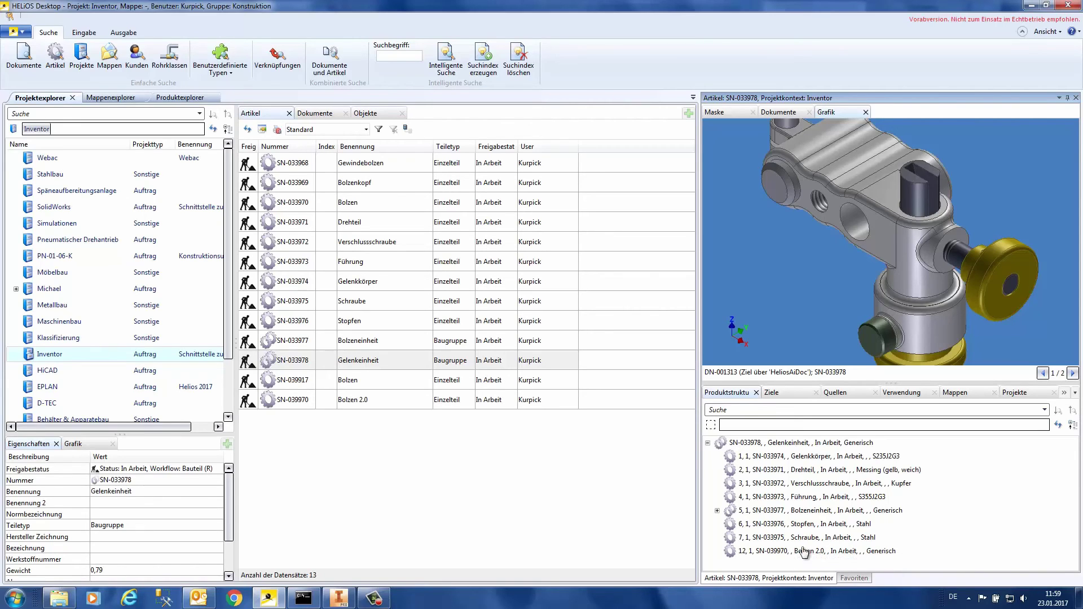
click(707, 444)
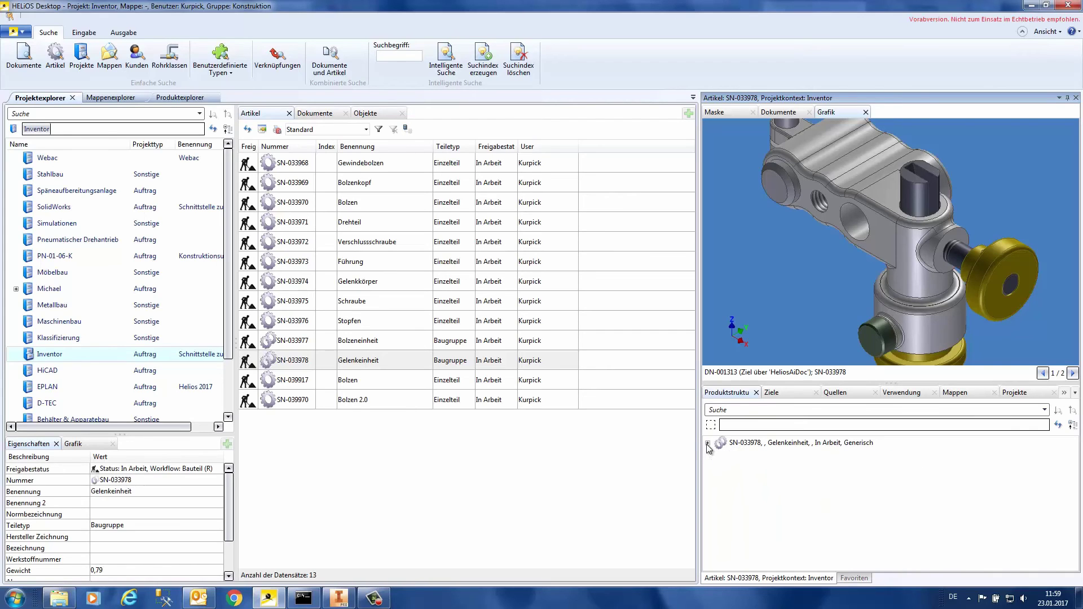
Step: Return to Inventor, open the drawing linked to the Gelenkeinheit assembly for editing and check it in to HELiOS
key(alt+Tab)
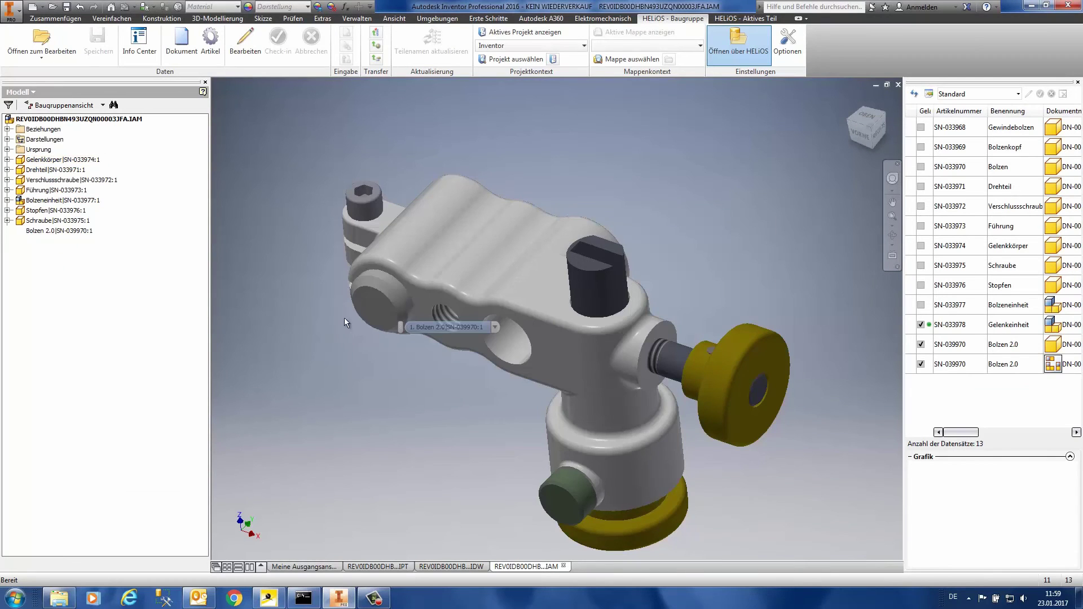
click(64, 56)
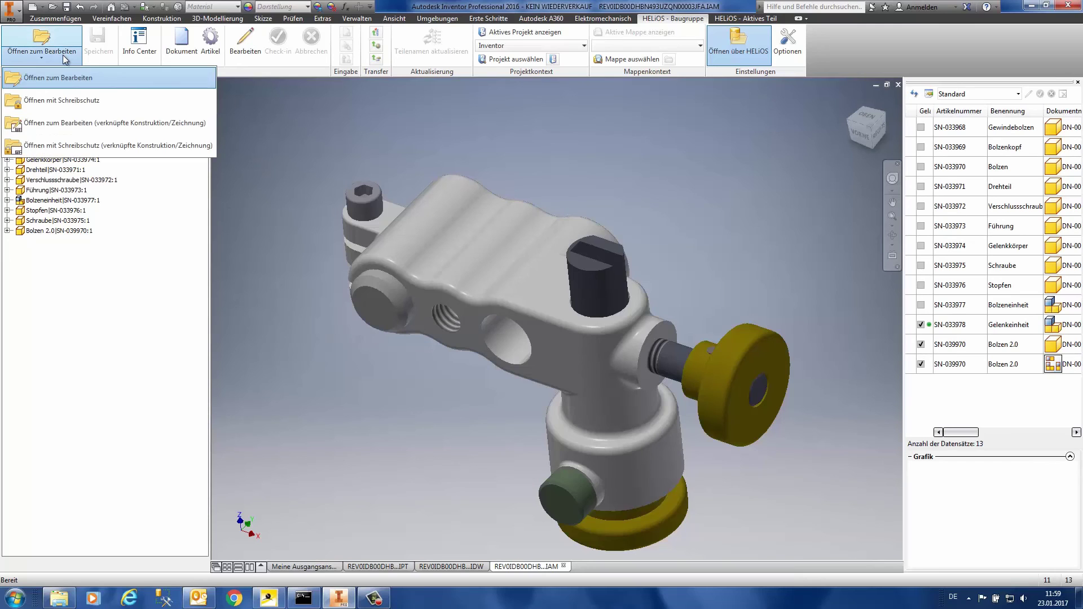
click(58, 123)
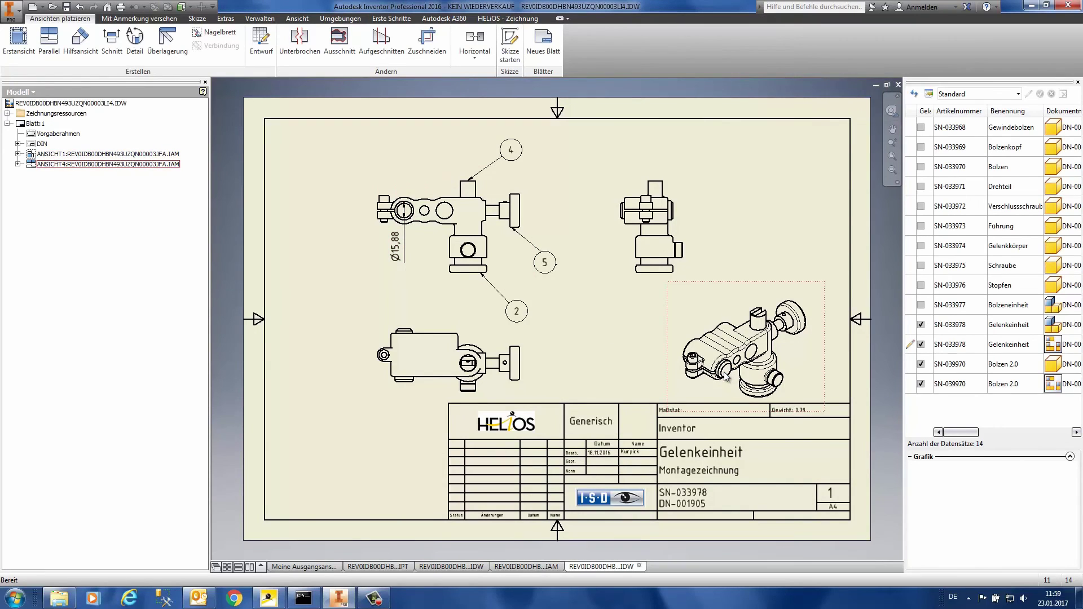
click(493, 21)
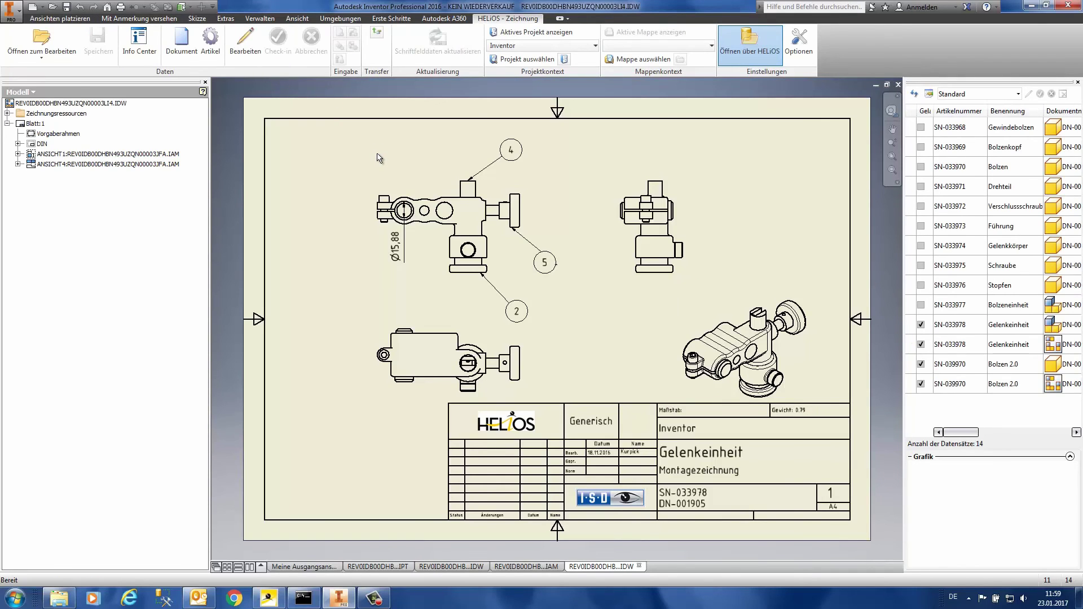
Step: Switch to HELiOS Desktop and view the preview of the Gelenkeinheit article's Montagezeichnung
key(alt+Tab)
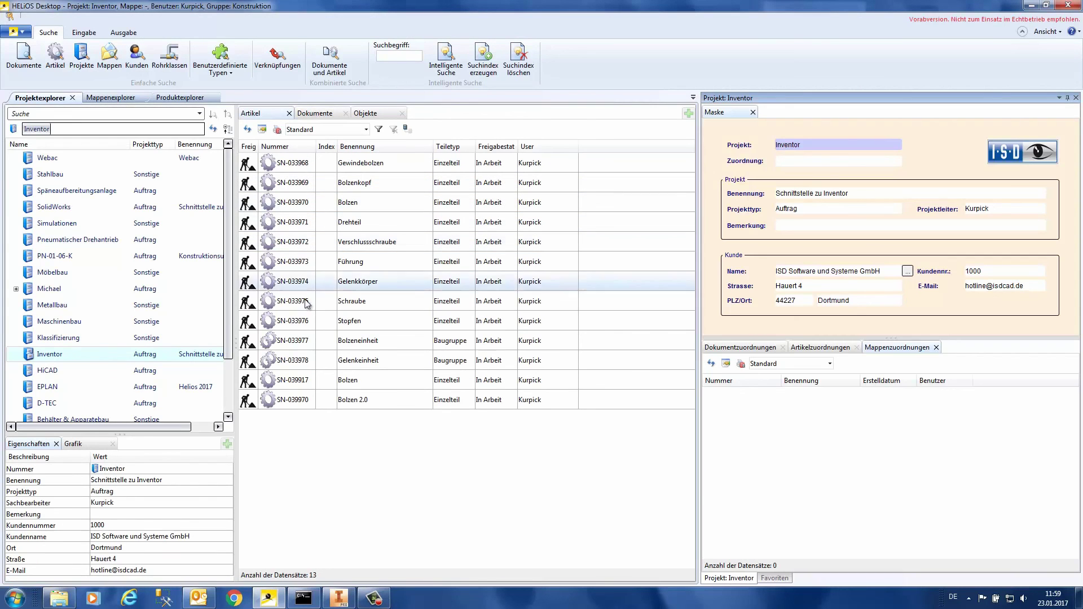
click(295, 341)
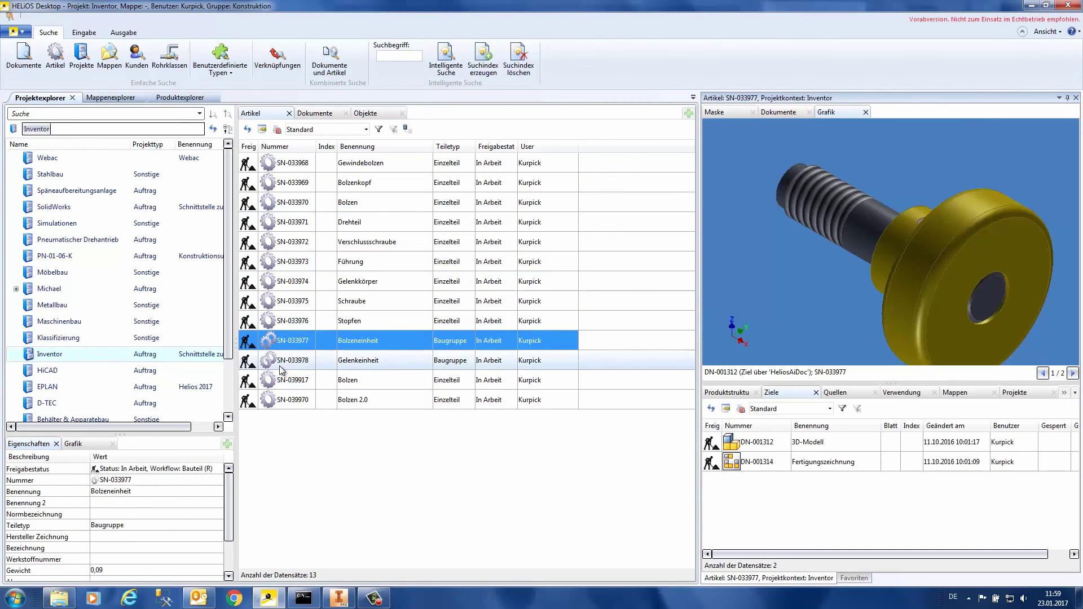
click(280, 366)
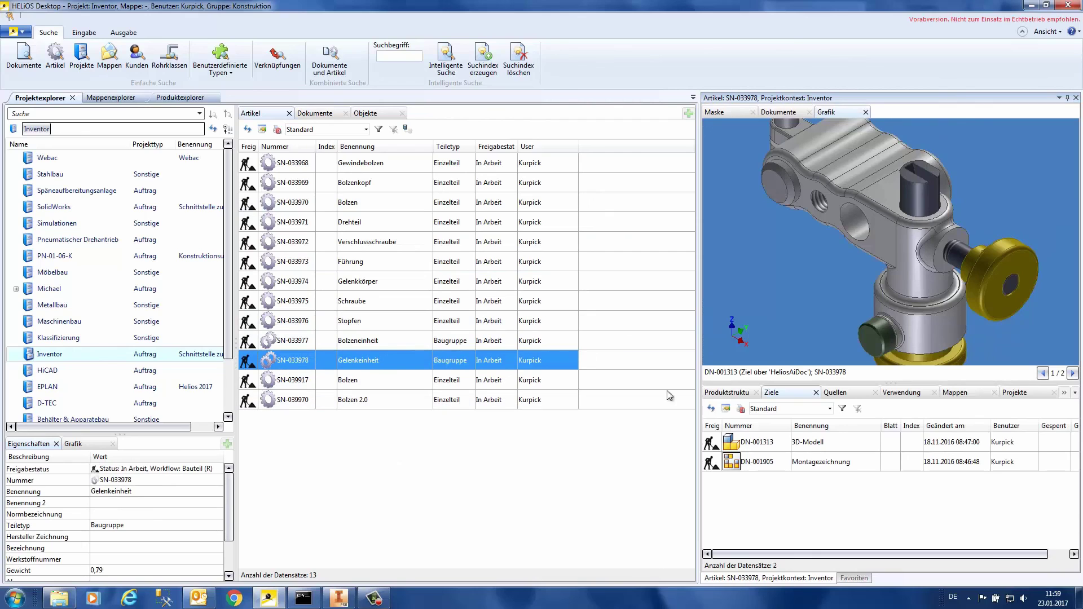
click(1073, 374)
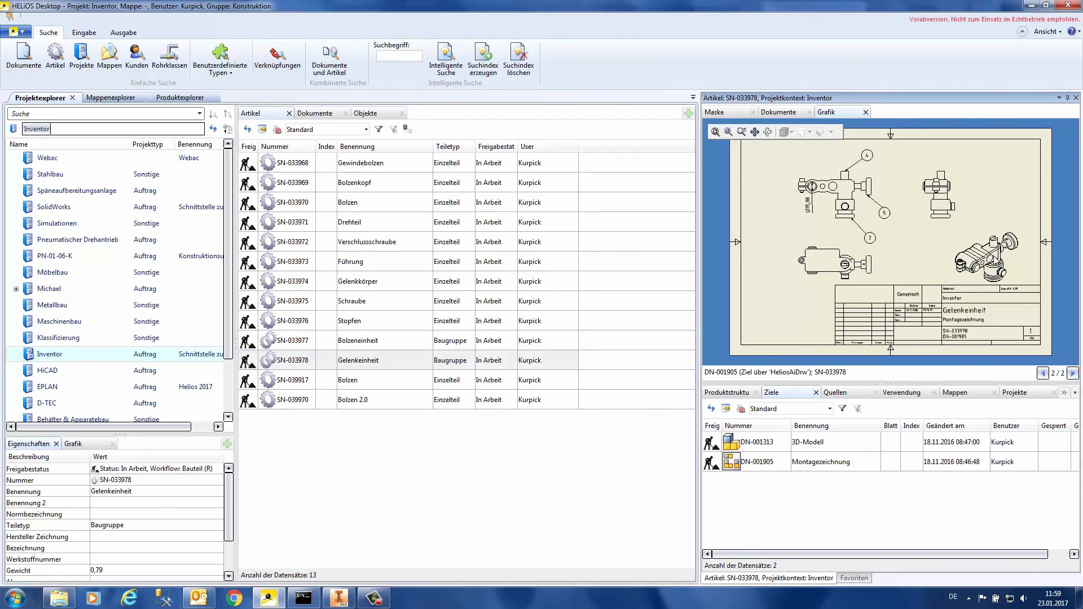